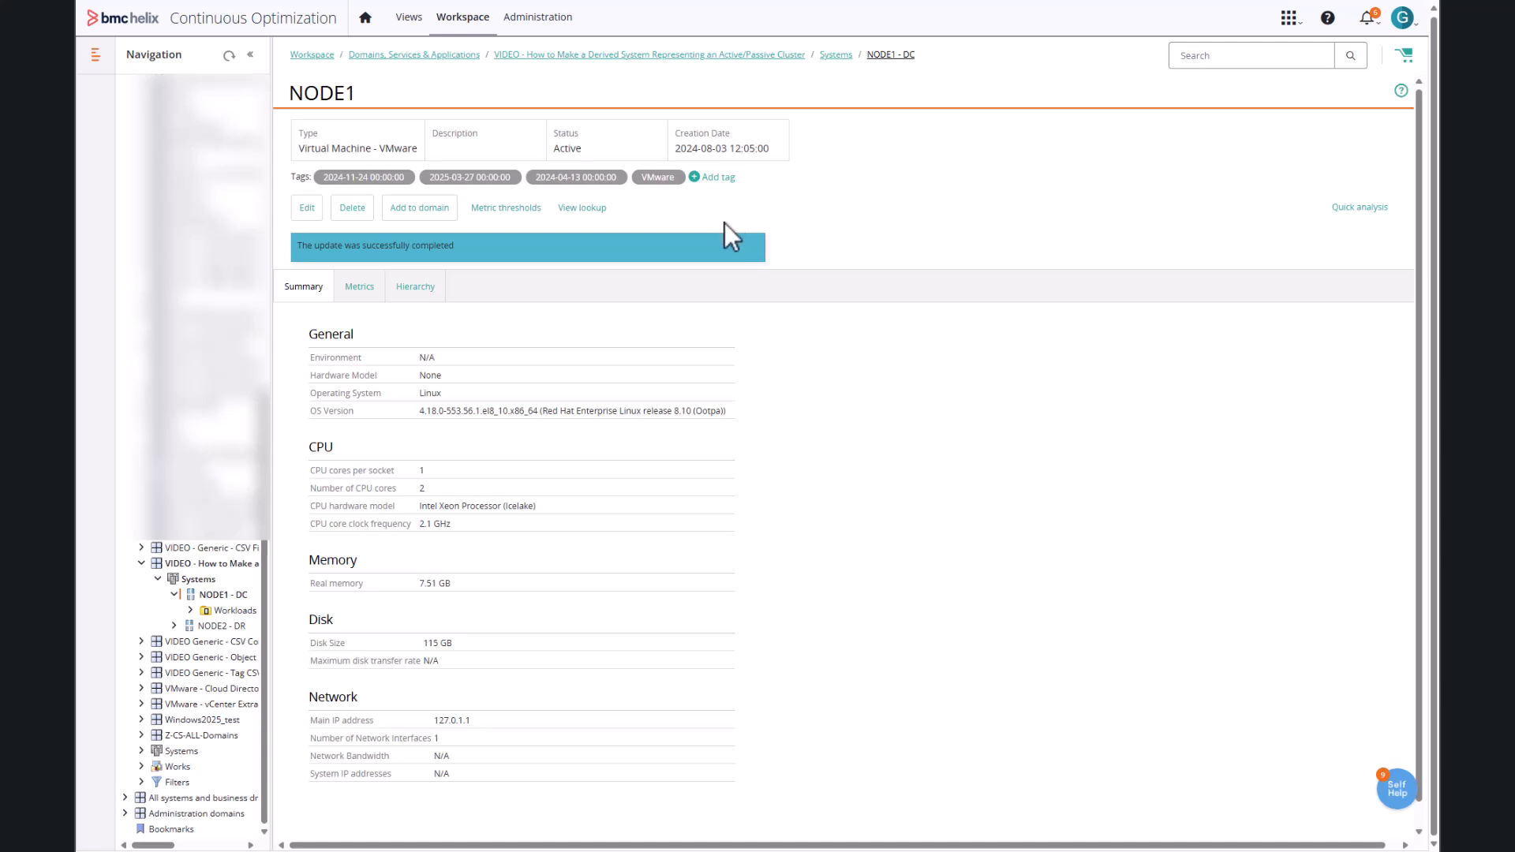
# Start adding a system to the "VIDEO - How to Make a Derived System Representing an Active/Passive Cluster" domain, derived from existing resources
pyautogui.click(203, 564)
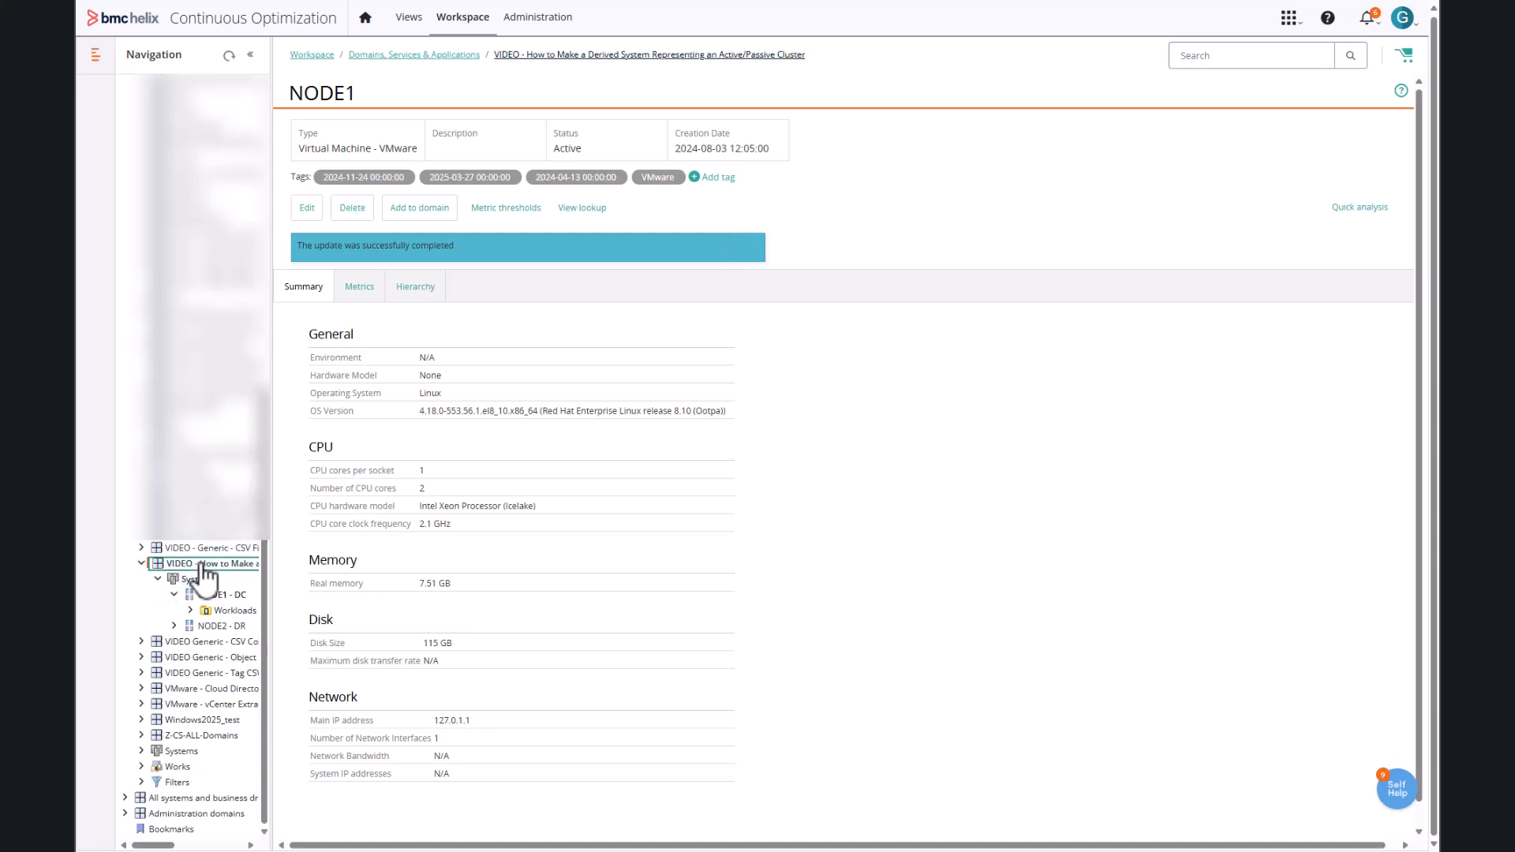
pyautogui.click(461, 204)
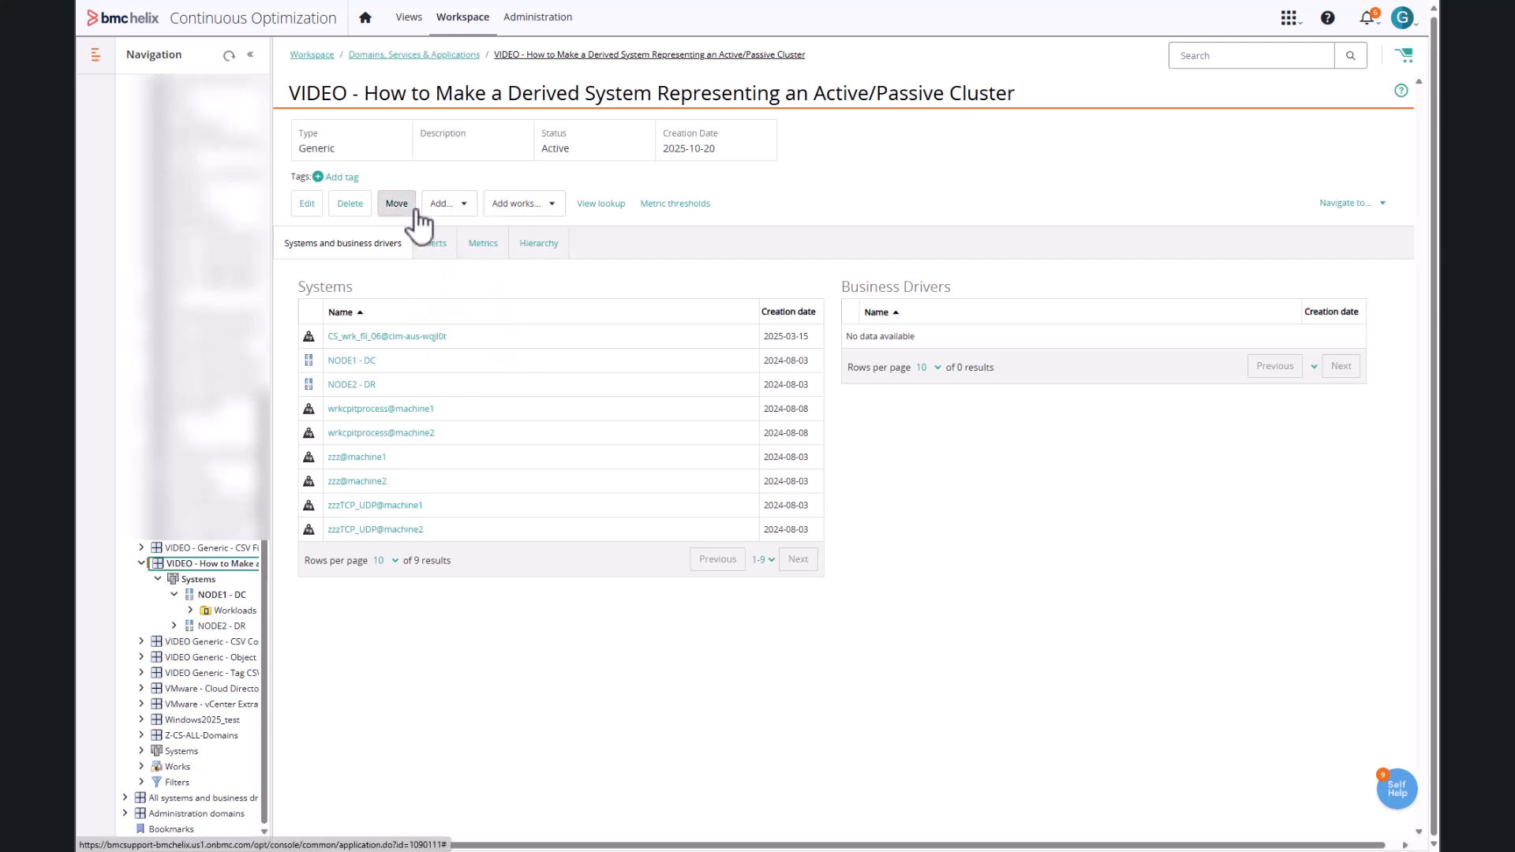
pyautogui.click(439, 204)
pyautogui.click(447, 245)
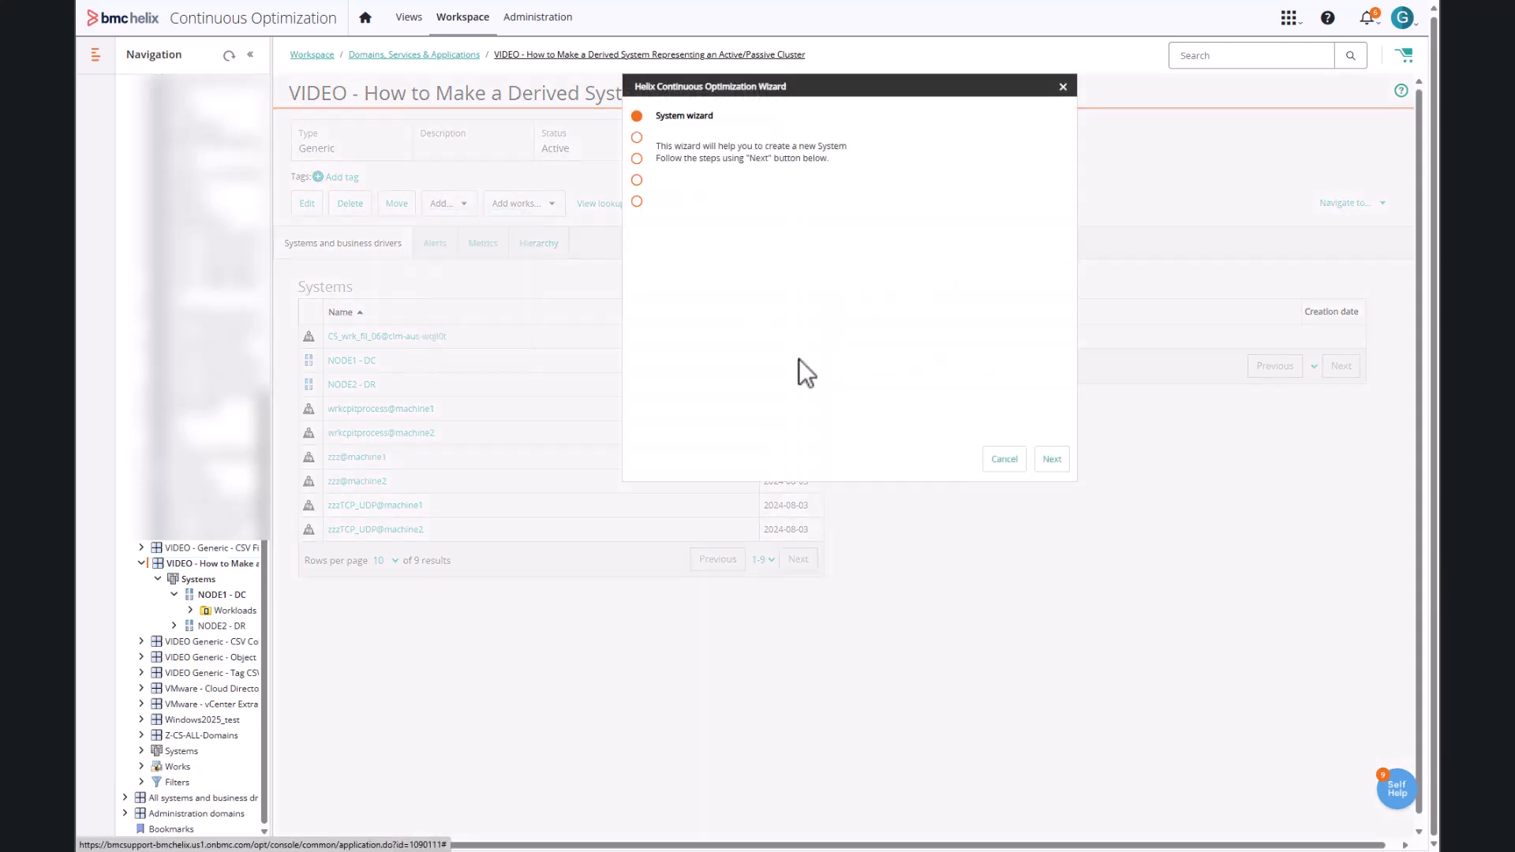
pyautogui.click(1052, 460)
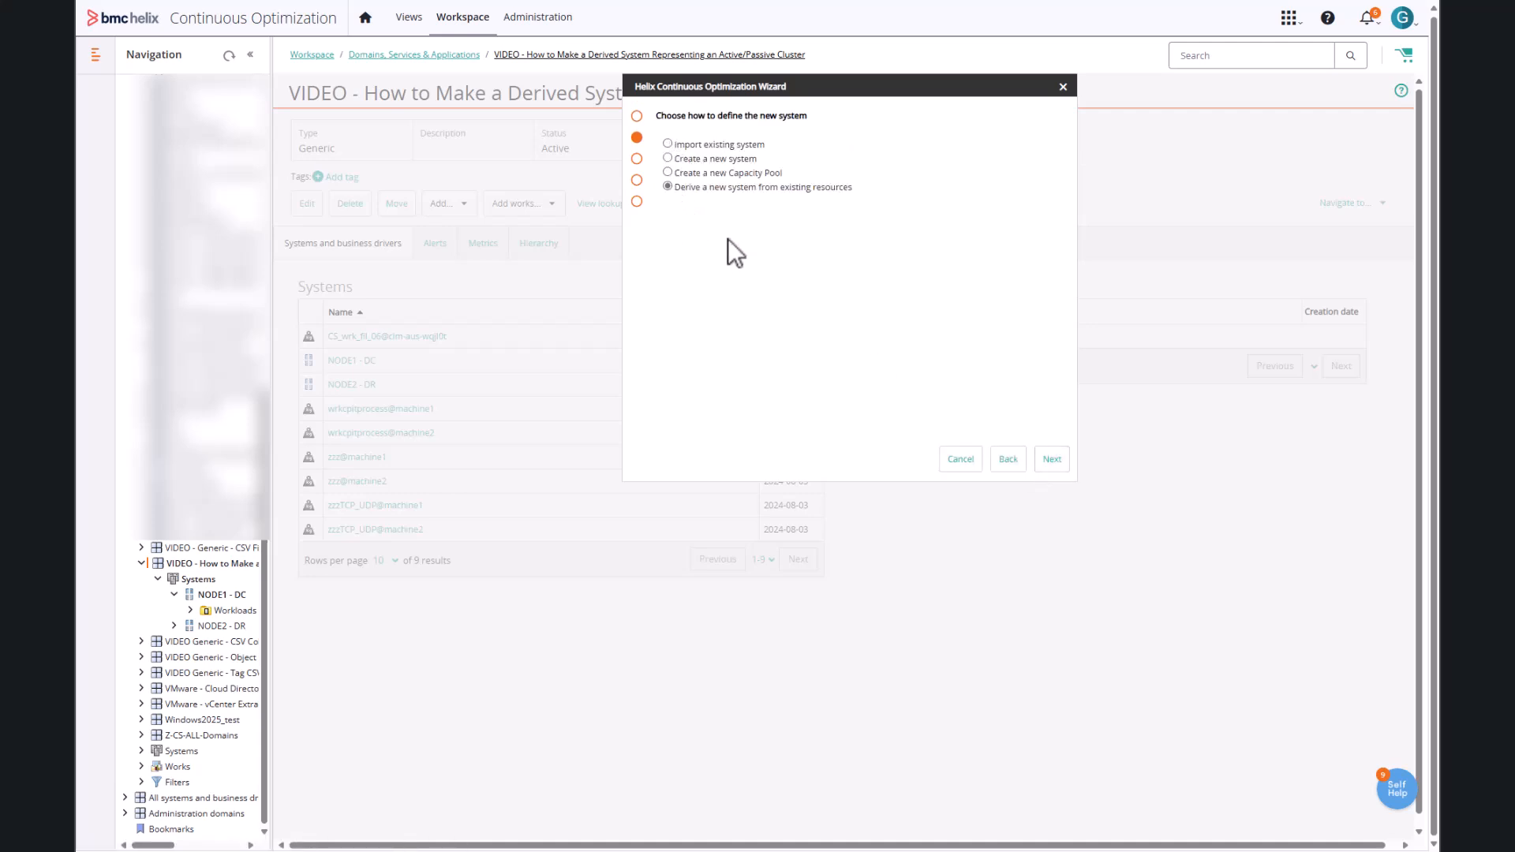
pyautogui.click(1051, 461)
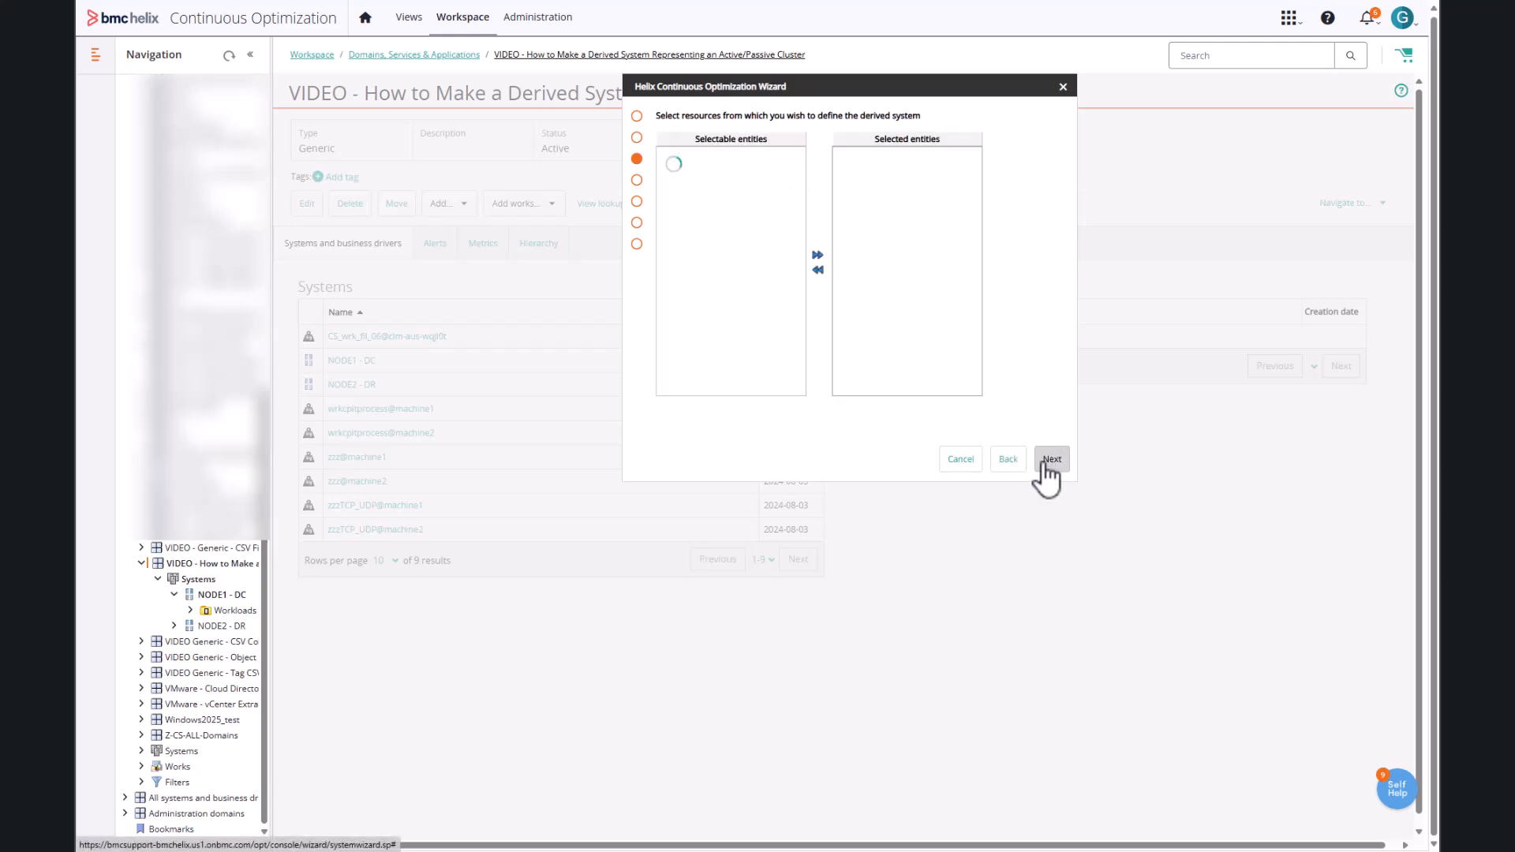
# Choose NODE1 - DC and NODE2 - DR as the resources that define the derived system
pyautogui.click(663, 154)
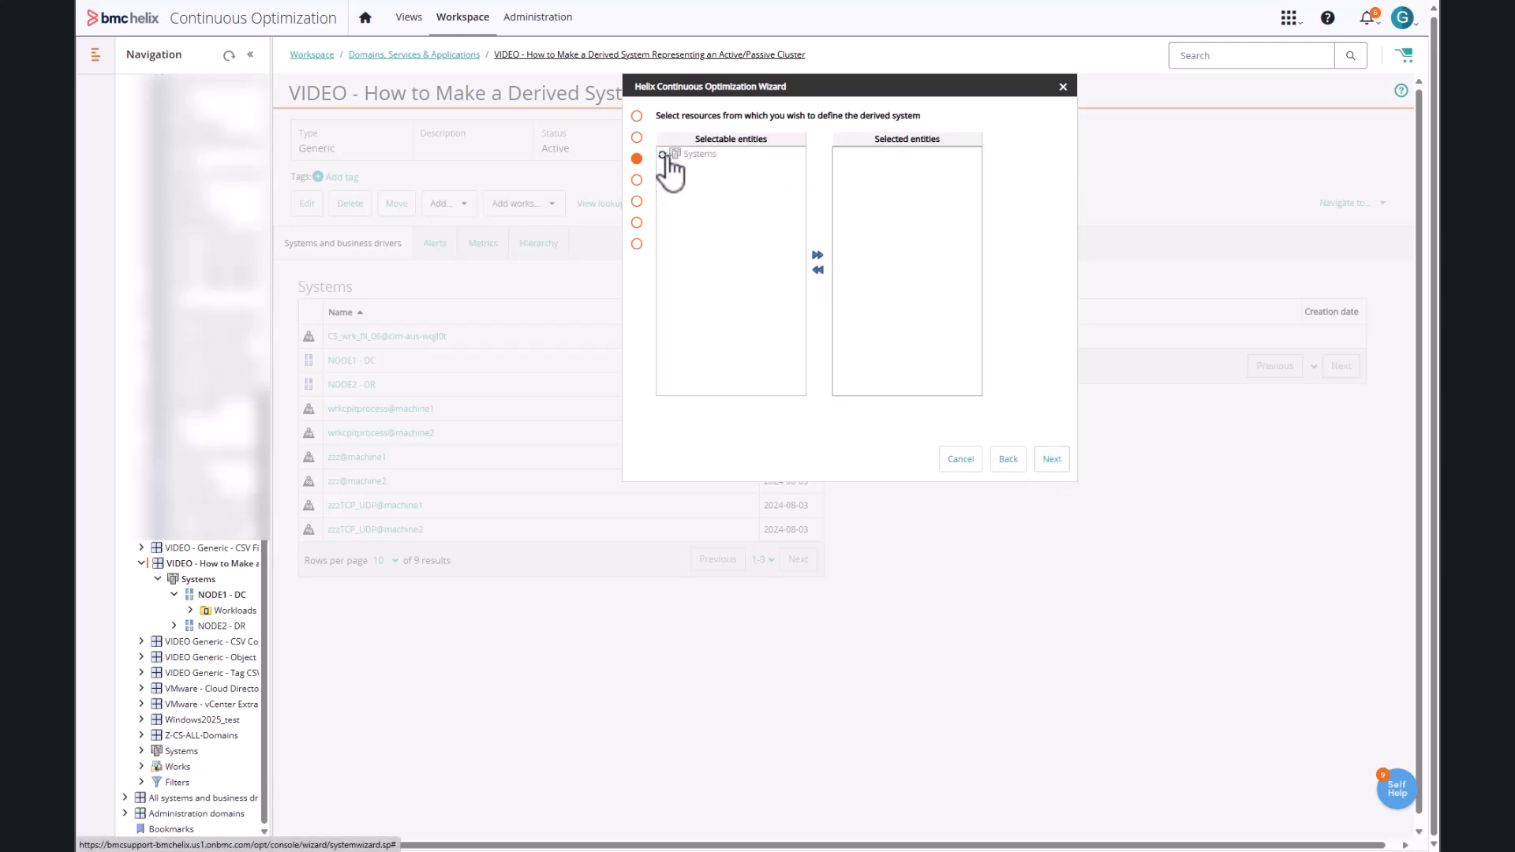
pyautogui.moveTo(704, 168); pyautogui.dragTo(871, 197)
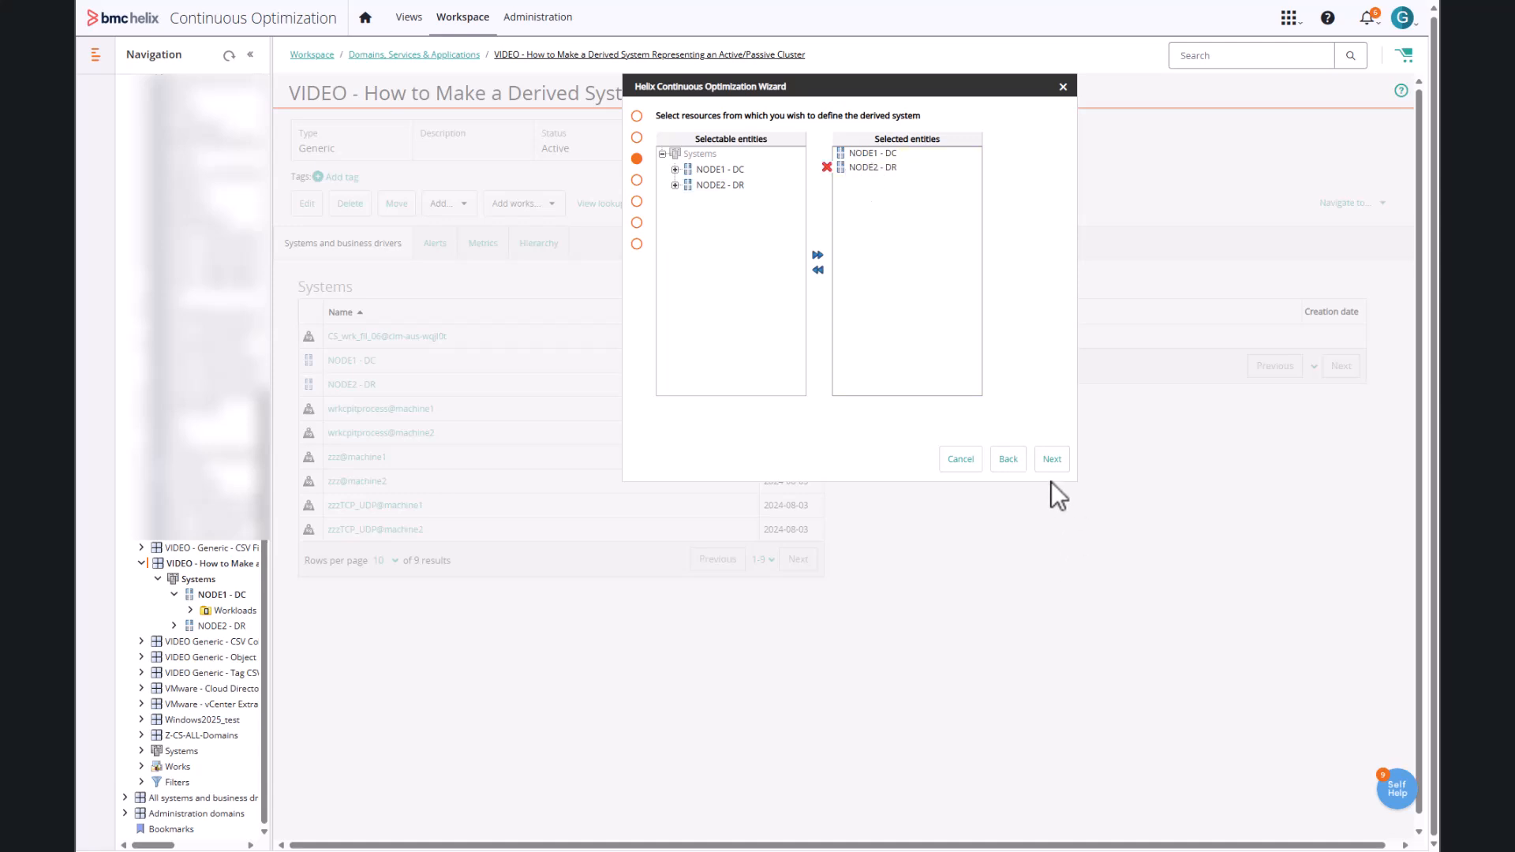
pyautogui.click(1054, 459)
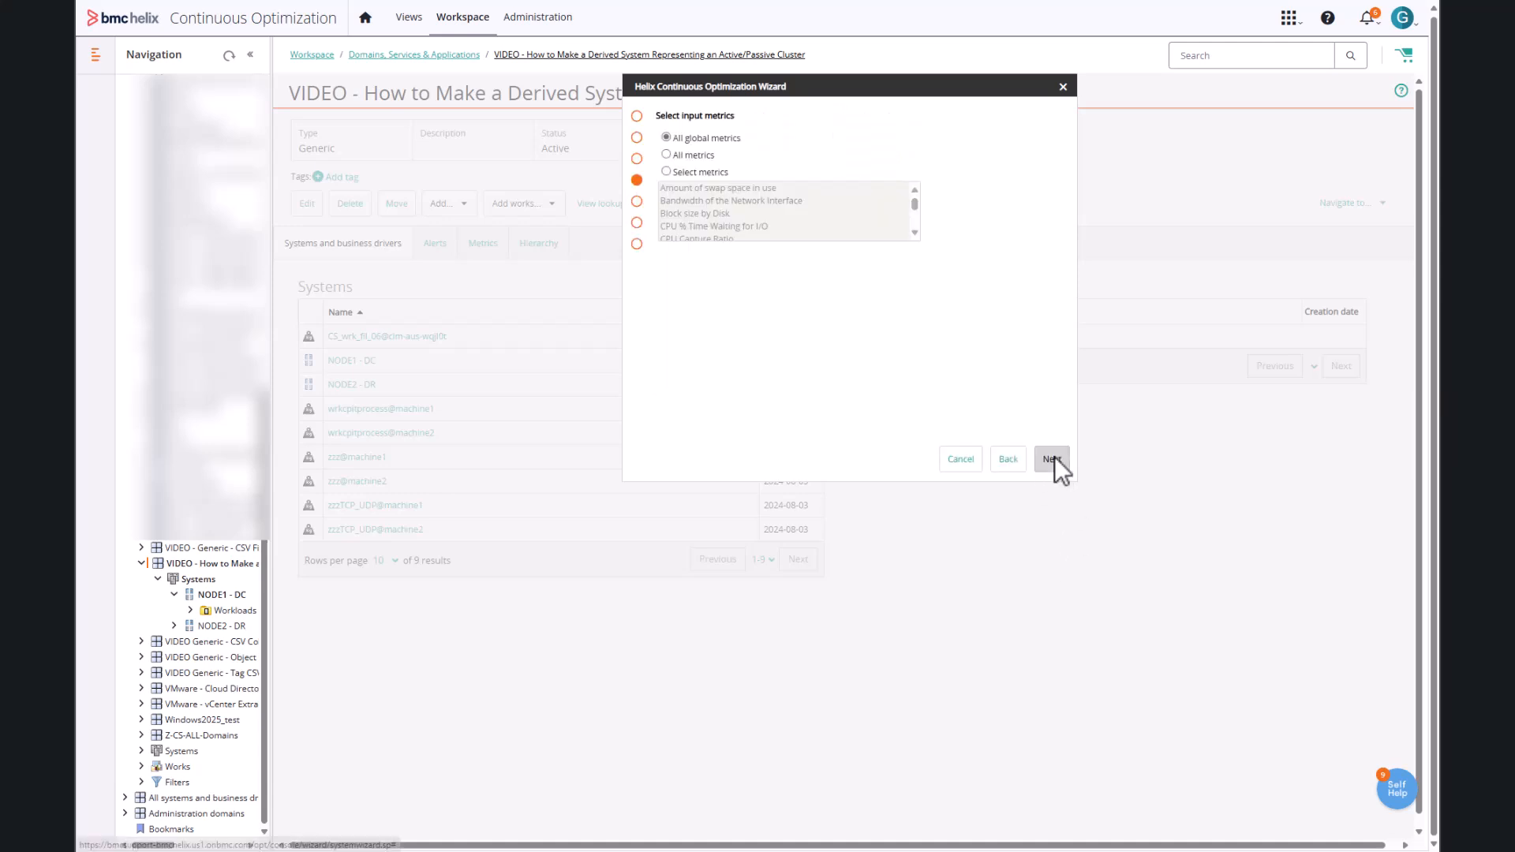
# Limit the derived system's input to individually selected metrics, including Memory Utilization %
pyautogui.click(667, 173)
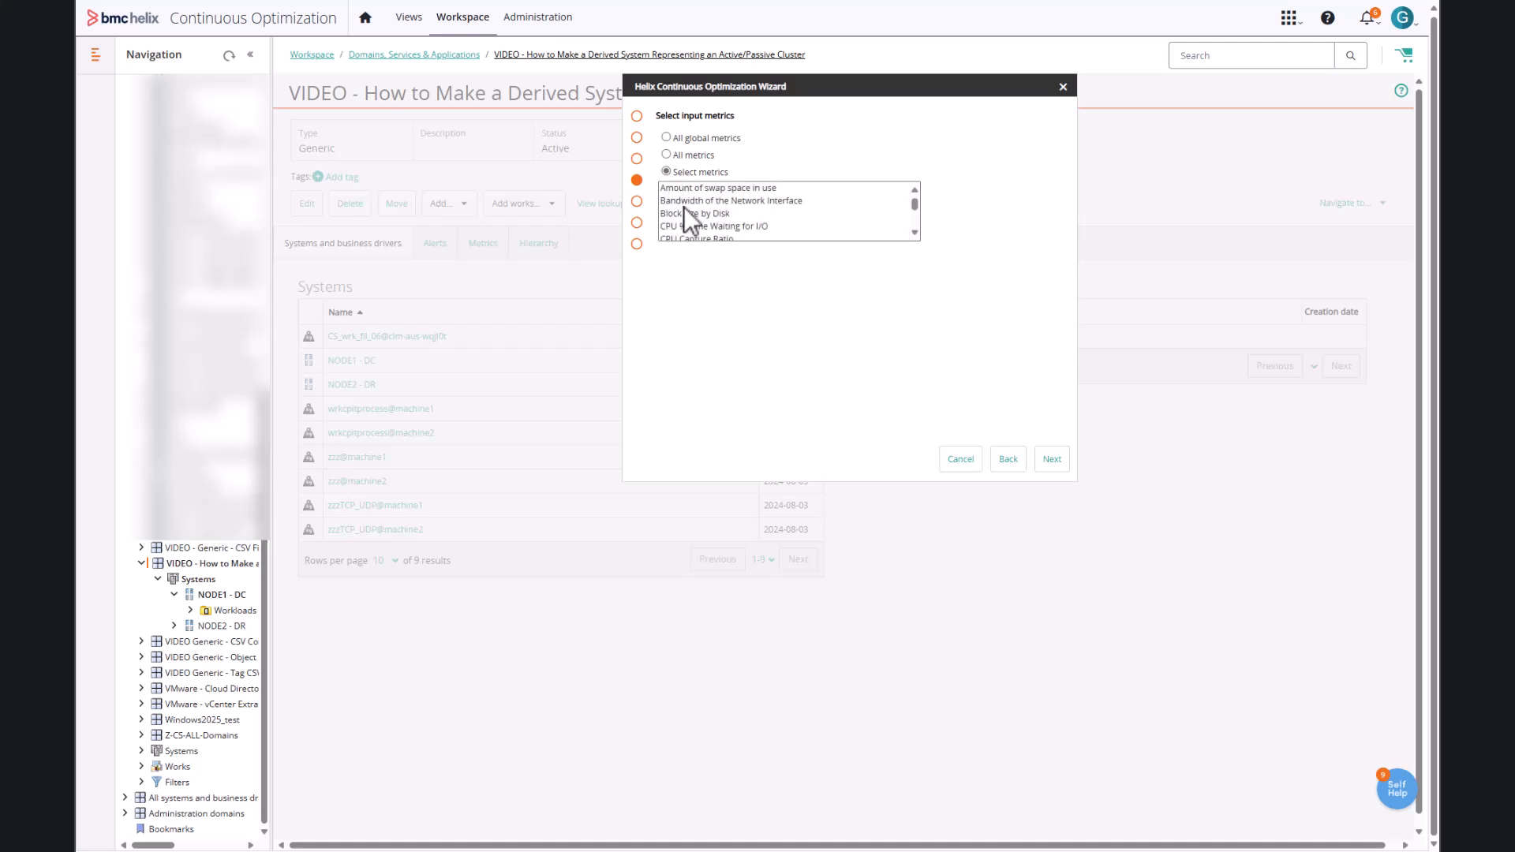
pyautogui.scroll(-1, 720, 230)
pyautogui.click(754, 230)
pyautogui.scroll(-5, 780, 209)
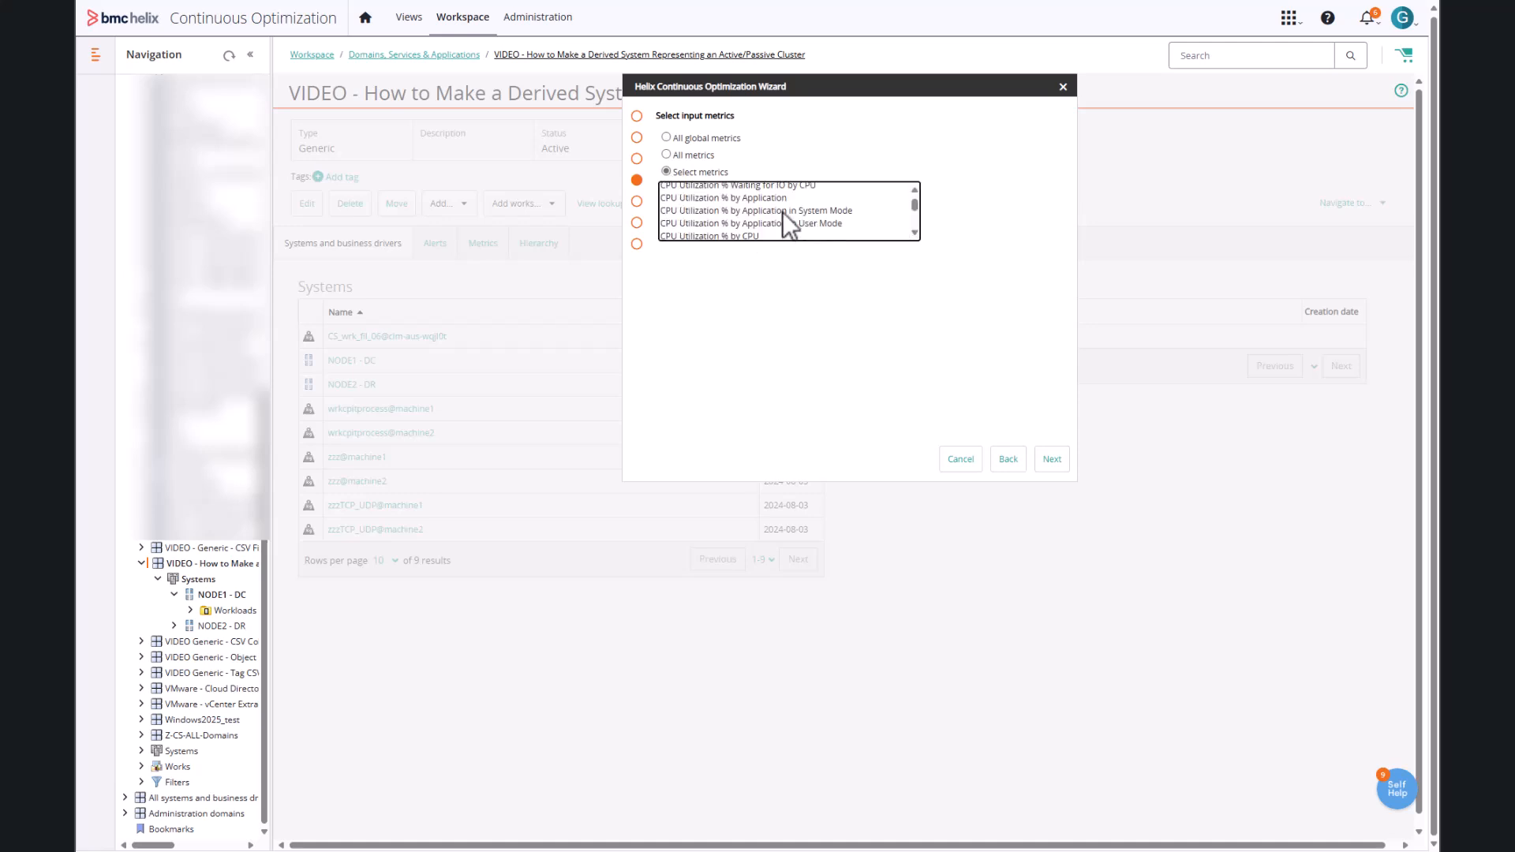
pyautogui.scroll(-8, 778, 206)
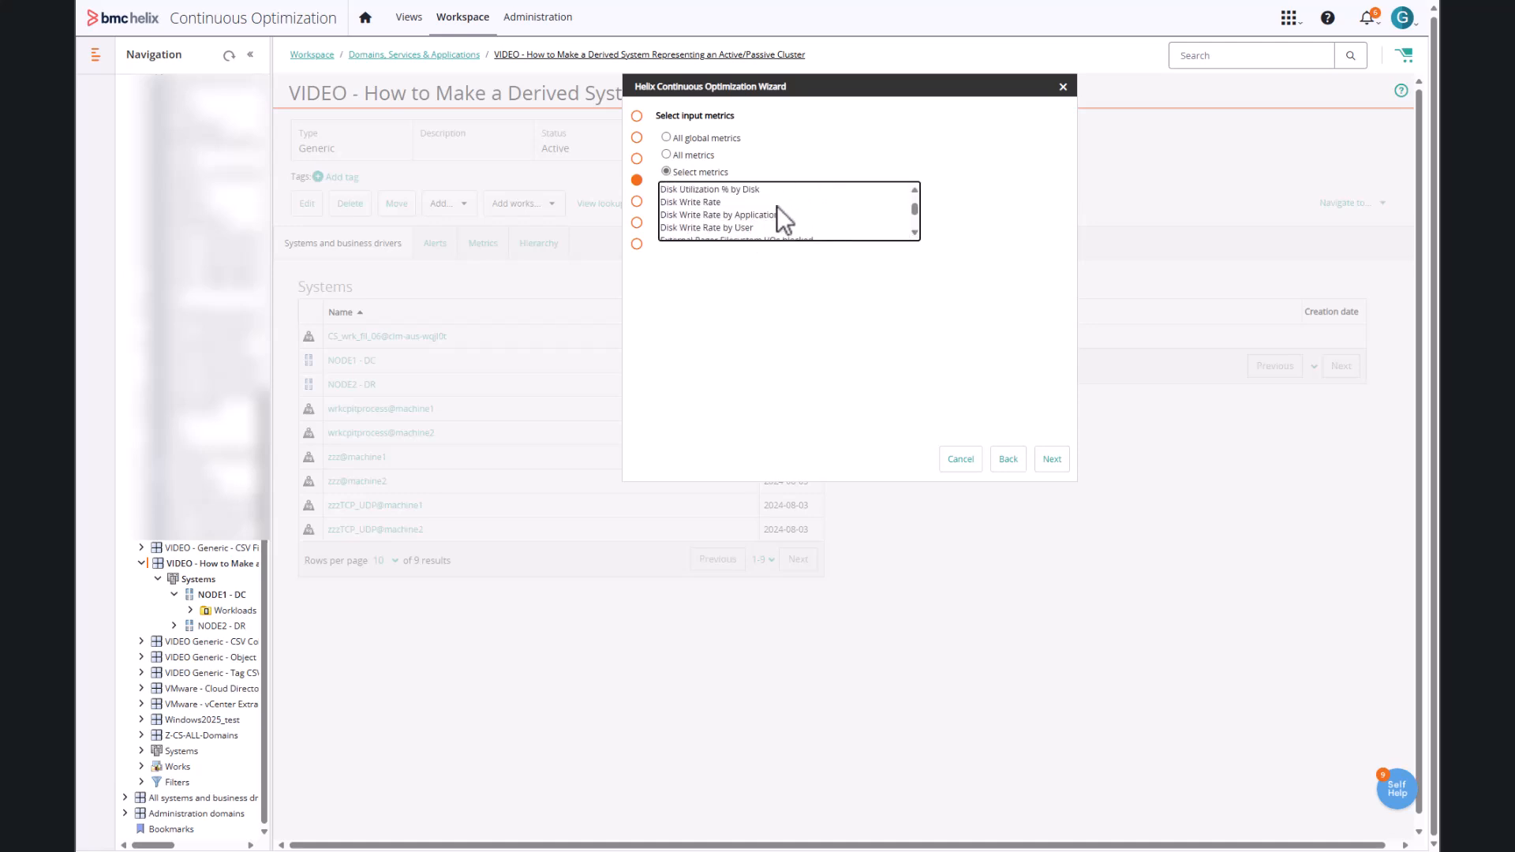
pyautogui.scroll(-8, 777, 206)
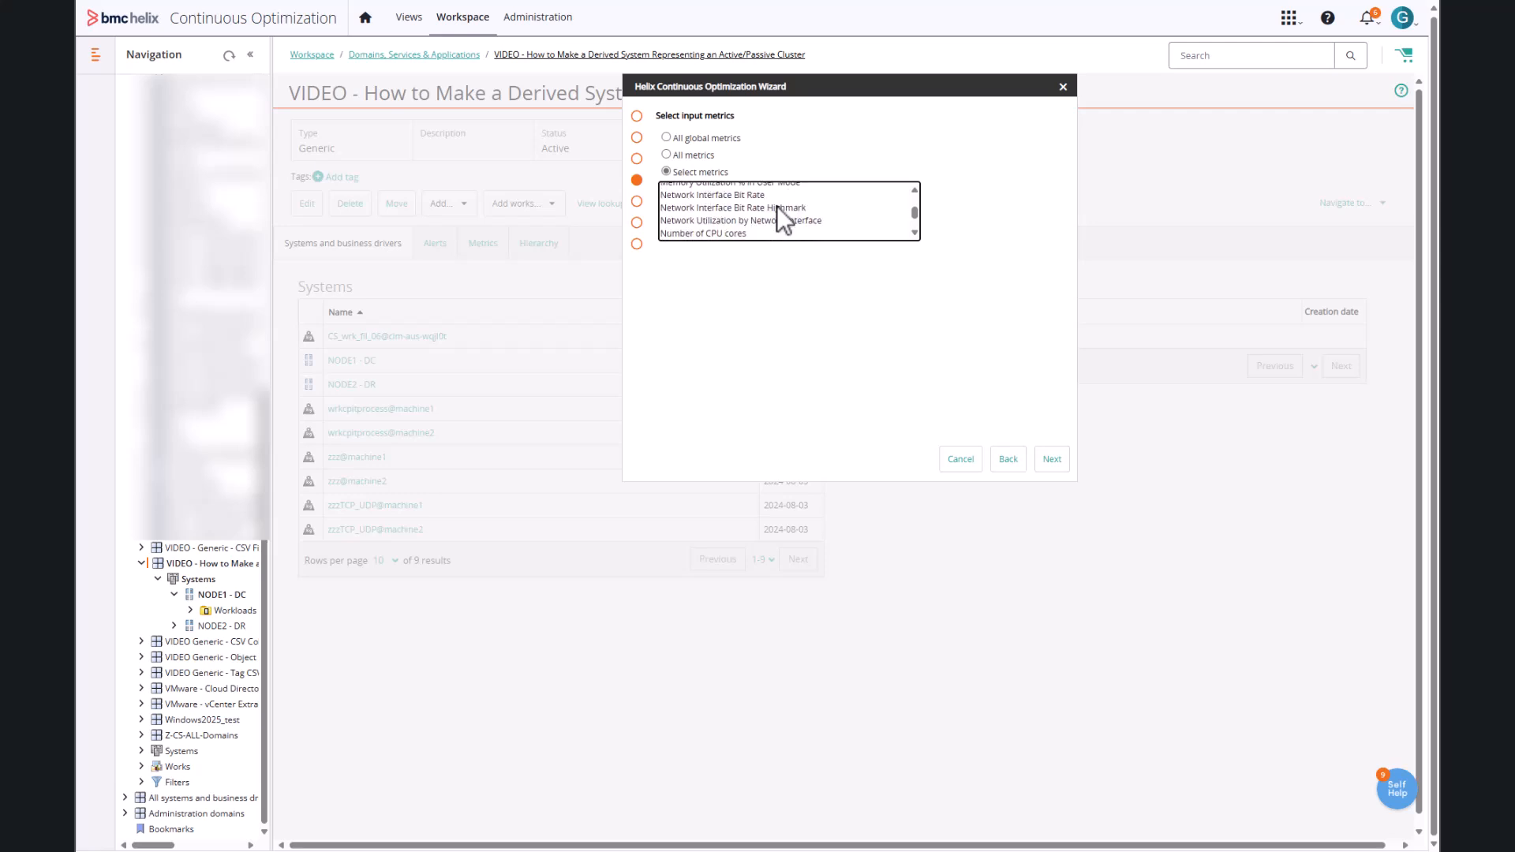
pyautogui.scroll(8, 777, 206)
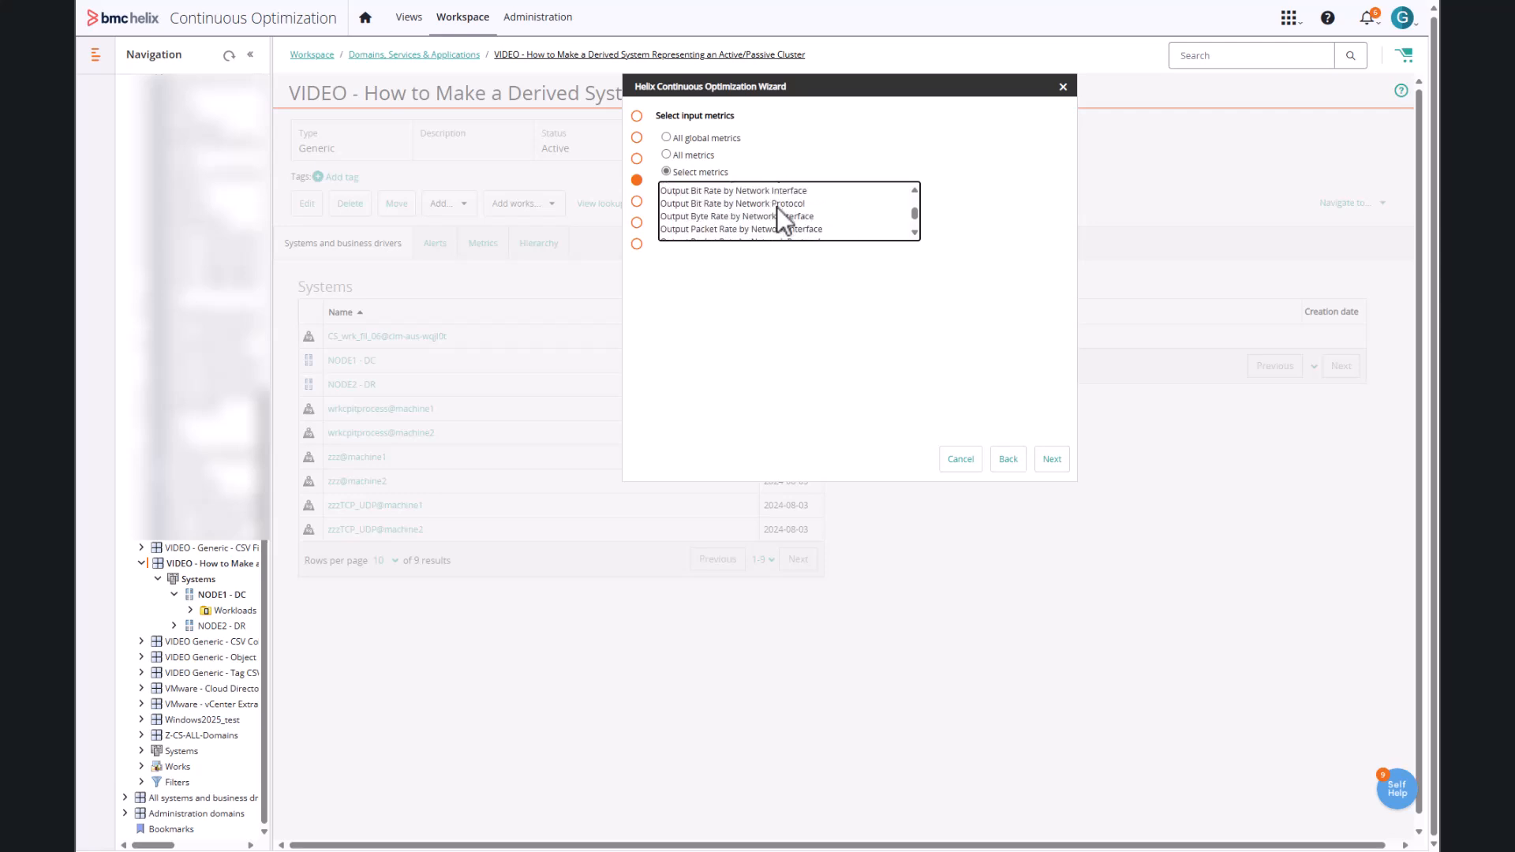
pyautogui.scroll(-5, 777, 207)
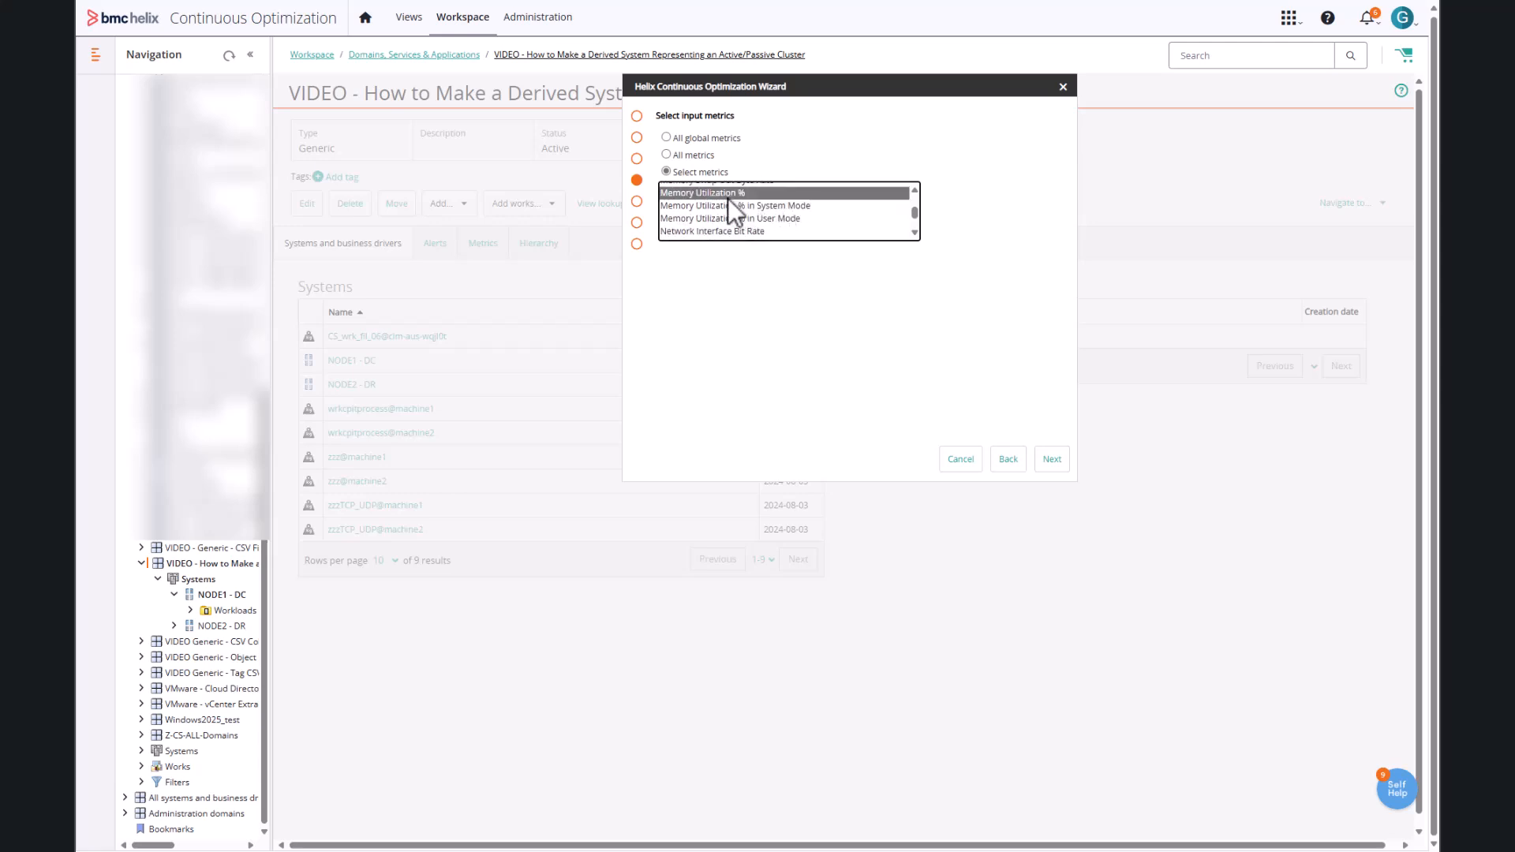
pyautogui.scroll(5, 792, 207)
pyautogui.scroll(4, 792, 210)
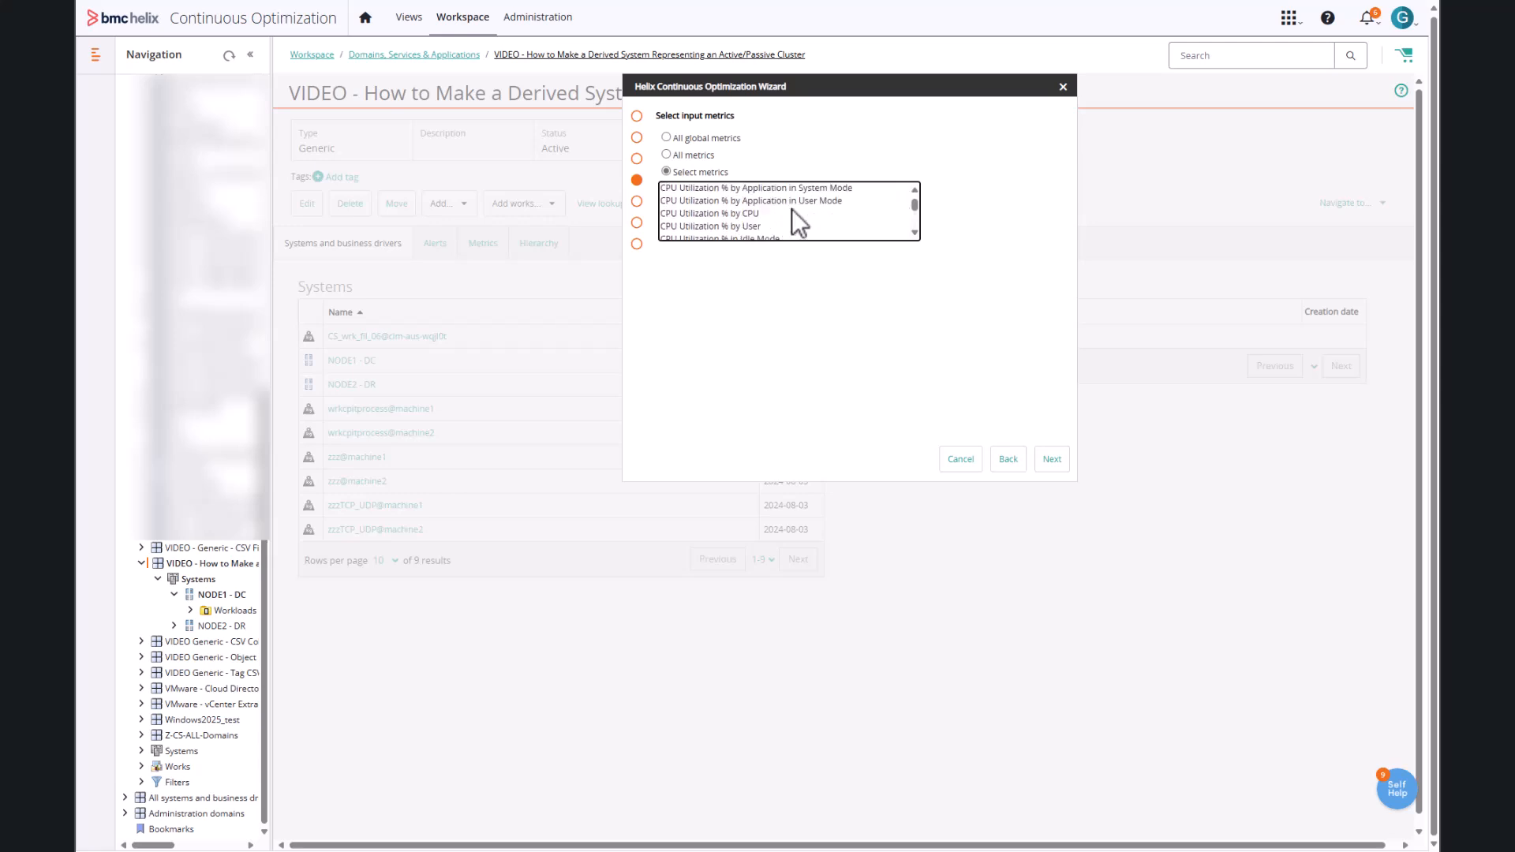
pyautogui.click(1049, 458)
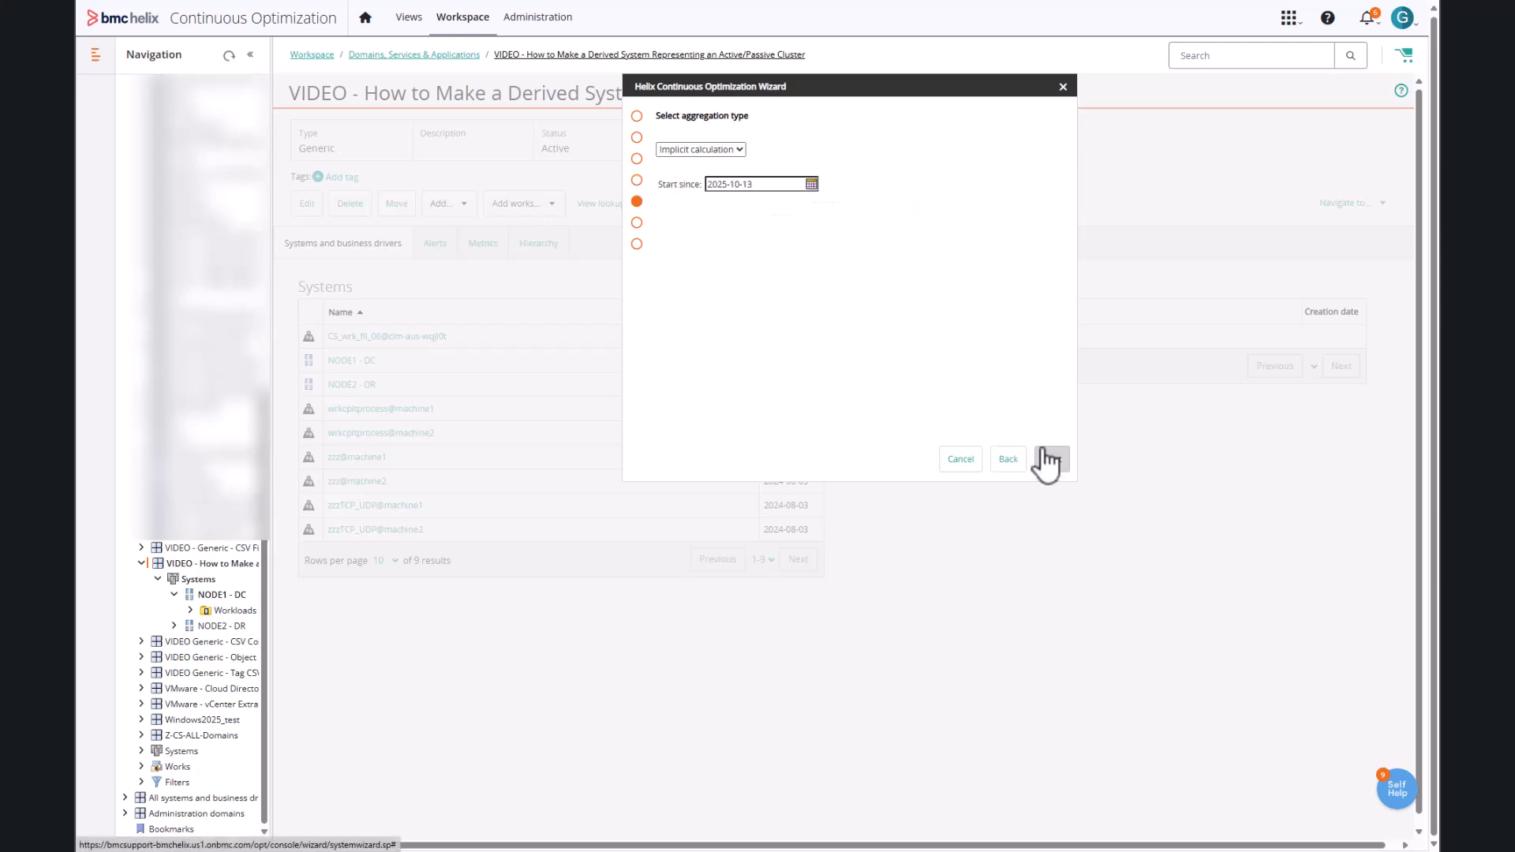
# Set the derived system's aggregation type to Max and its start date to 2025-04-01
pyautogui.click(702, 149)
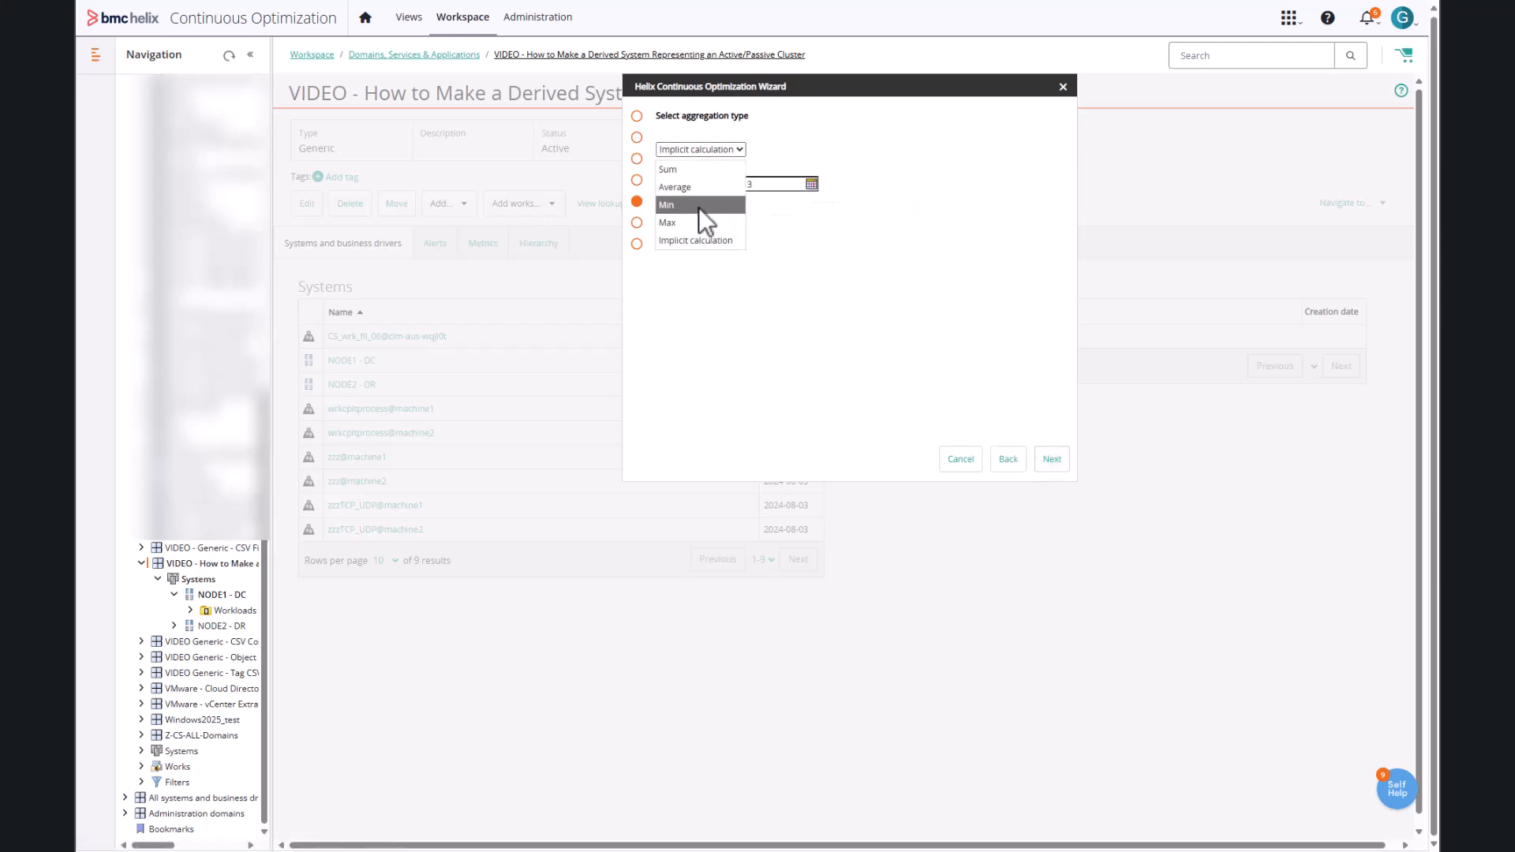
pyautogui.click(695, 222)
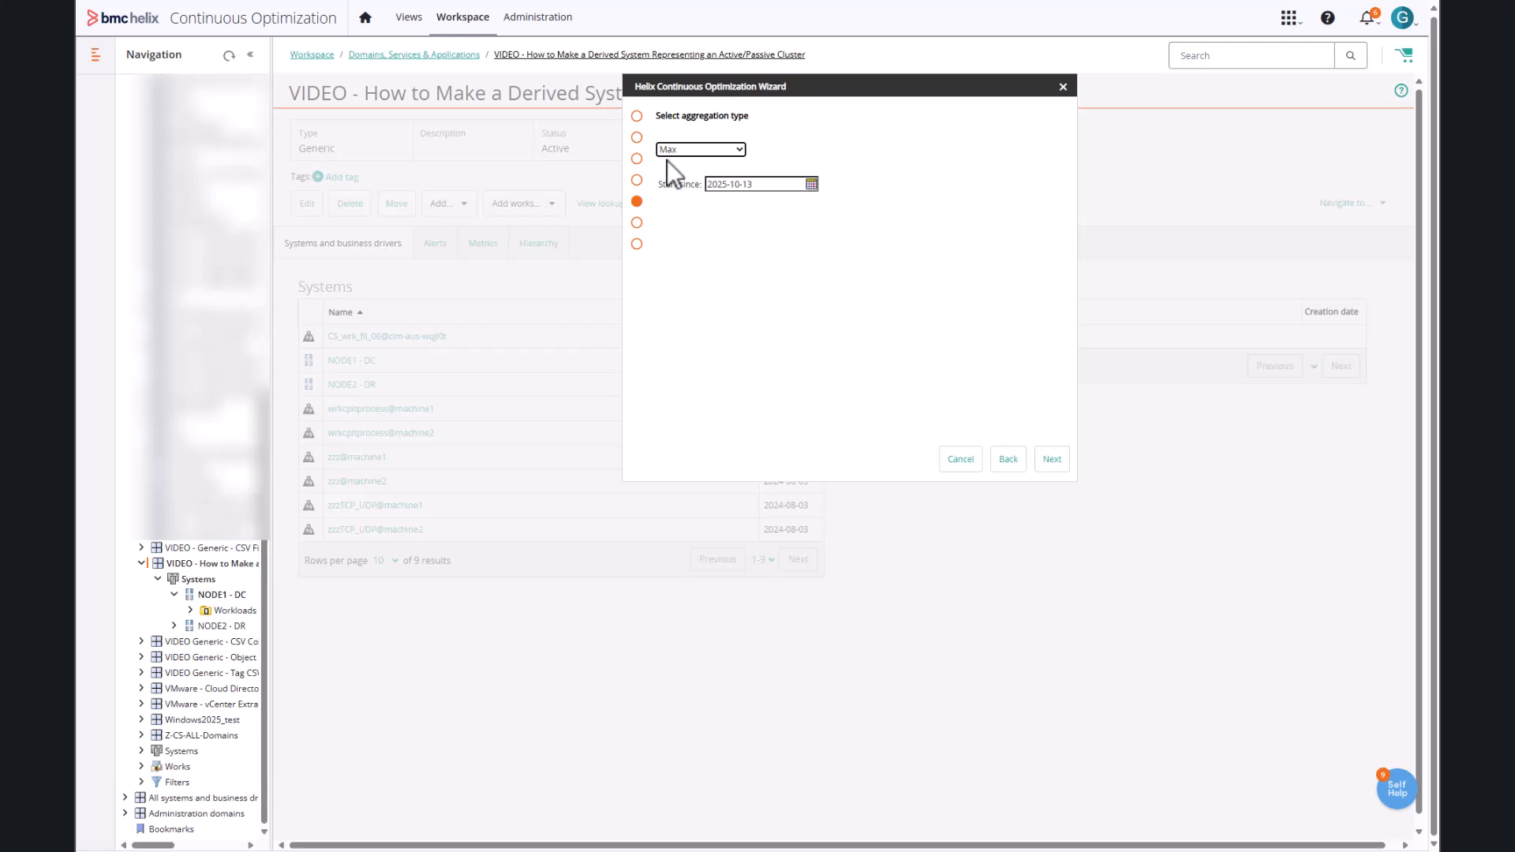
pyautogui.click(811, 183)
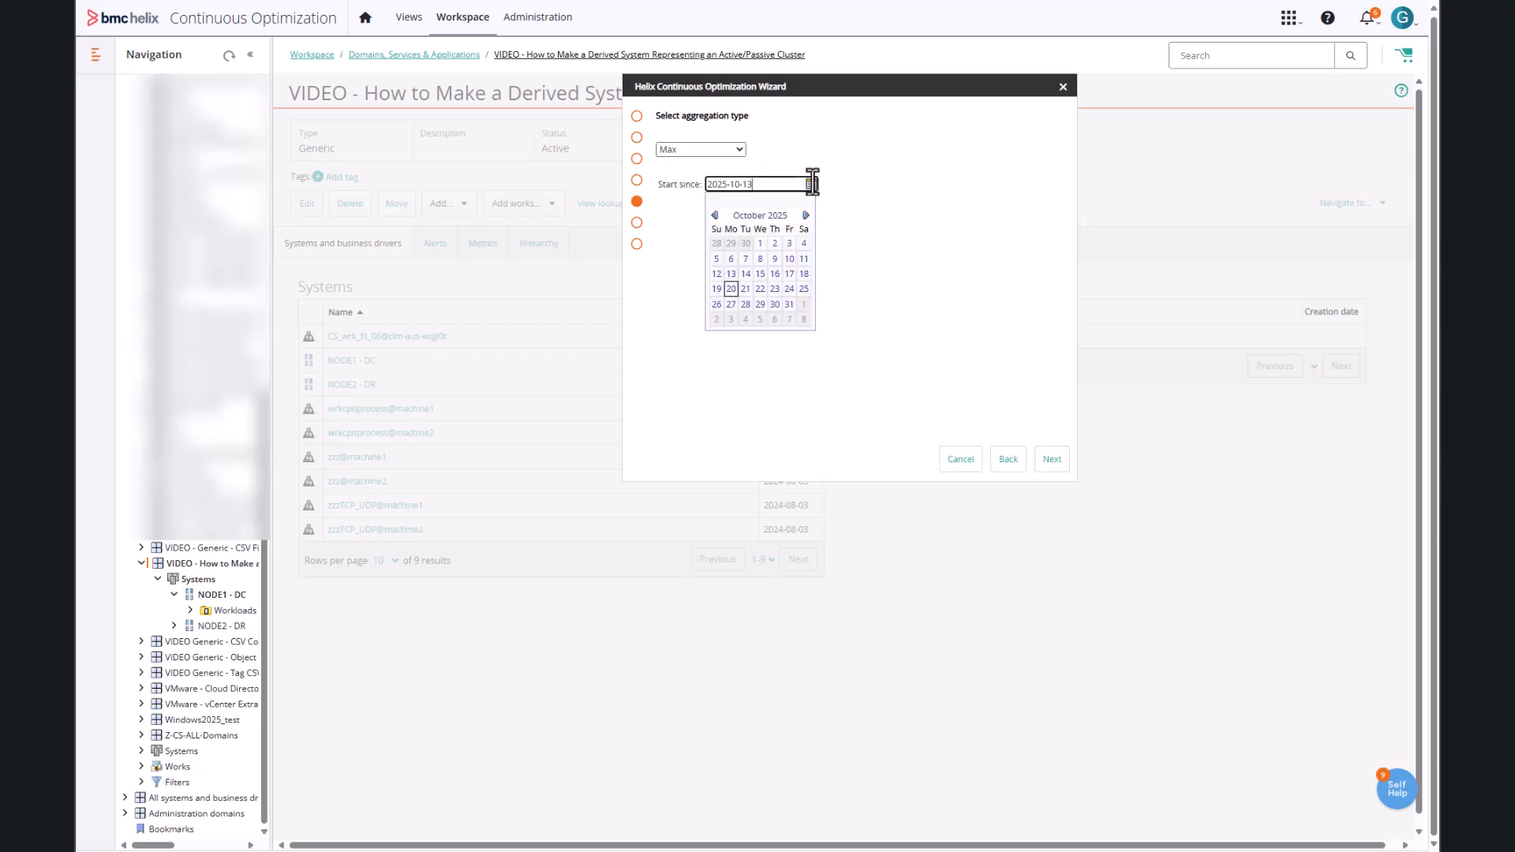
pyautogui.click(715, 214)
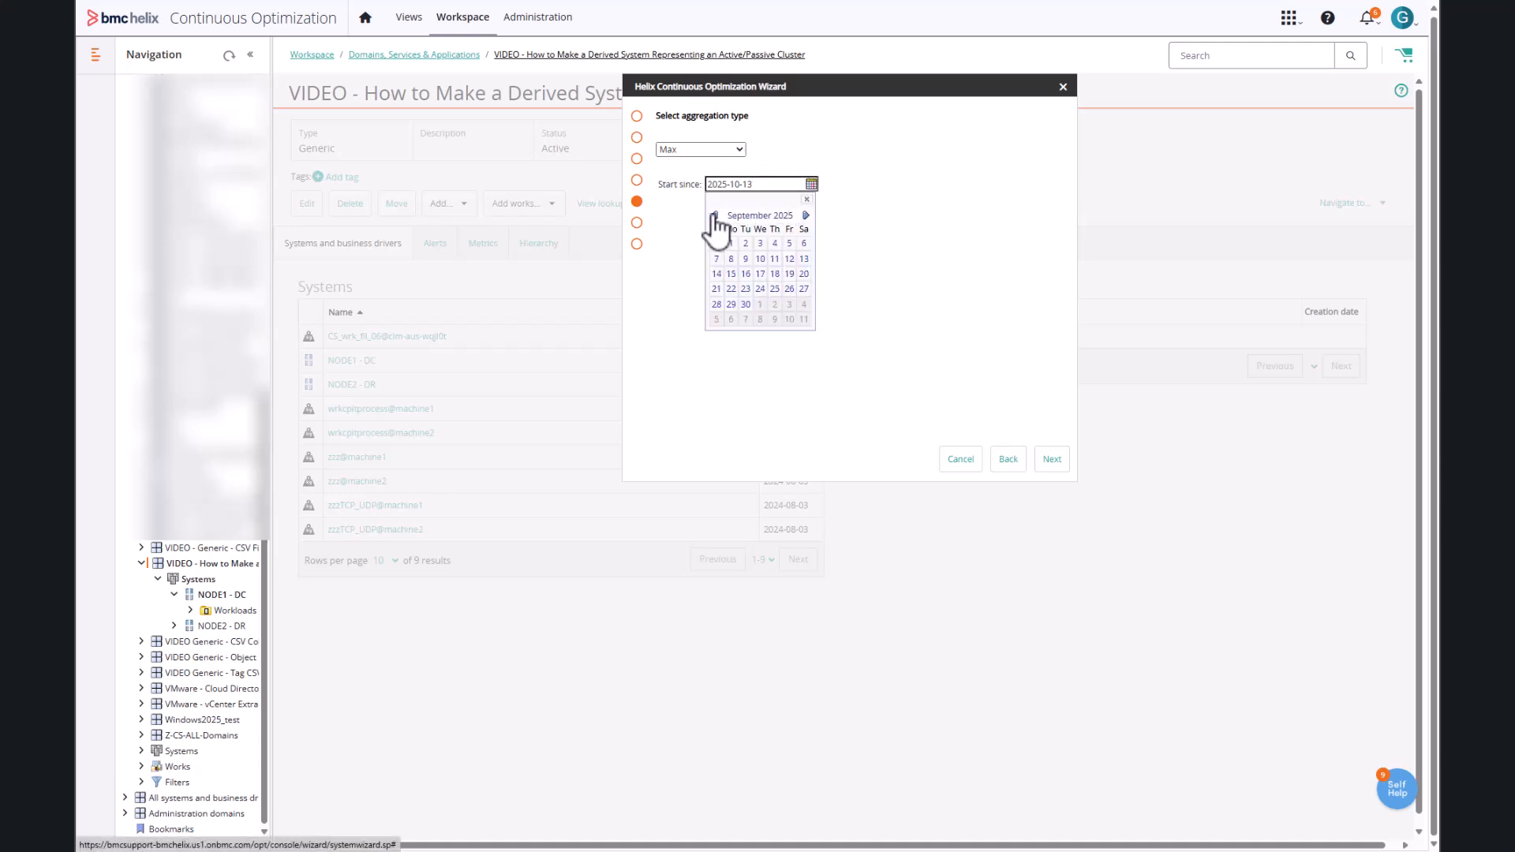
pyautogui.click(715, 215)
pyautogui.click(715, 215)
pyautogui.click(715, 214)
pyautogui.click(715, 215)
pyautogui.click(715, 215)
pyautogui.click(746, 243)
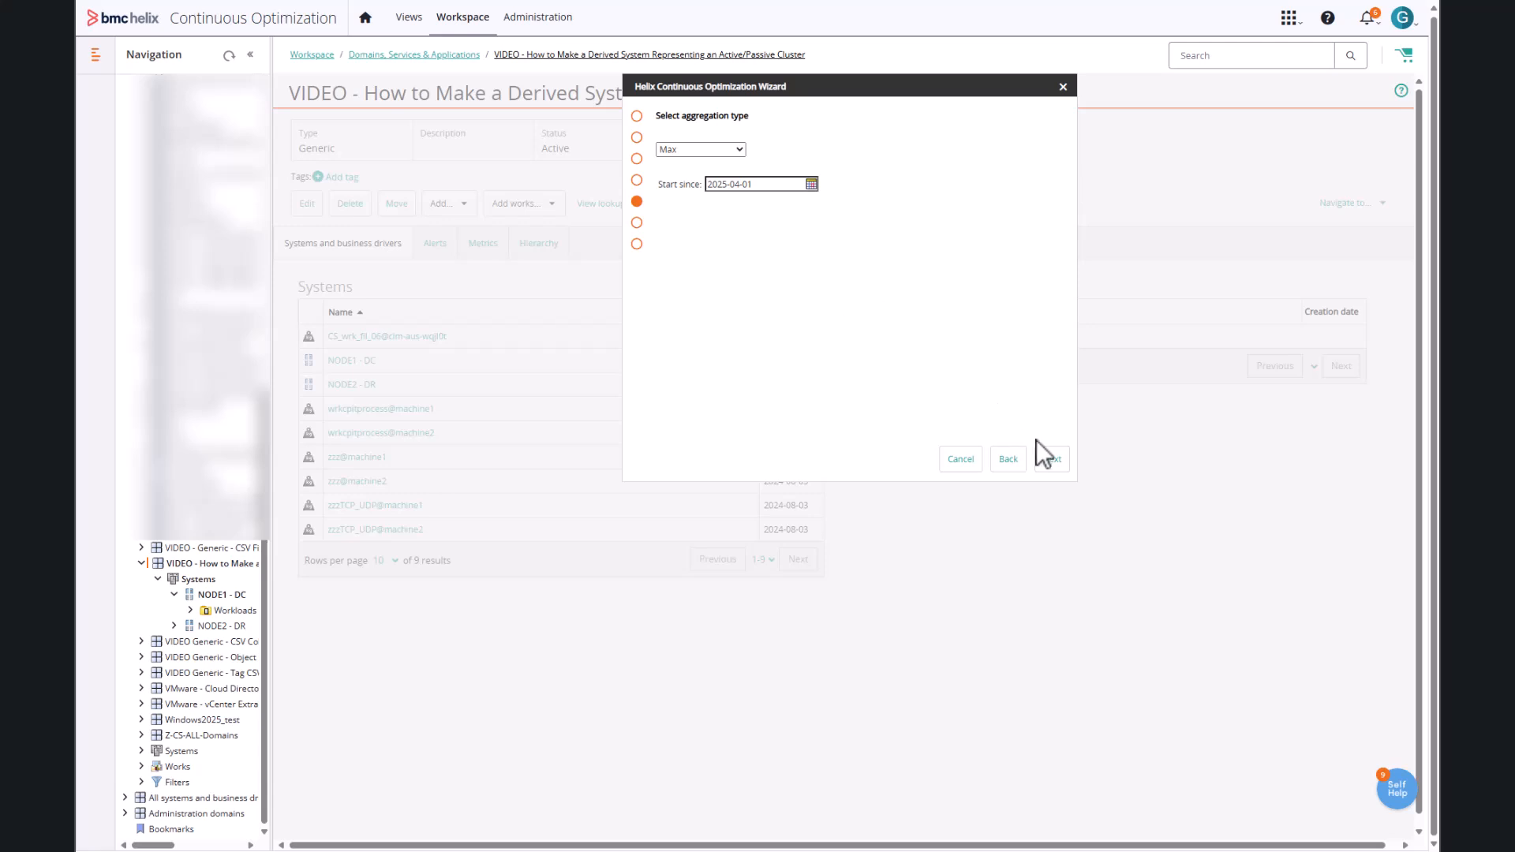
pyautogui.click(1040, 460)
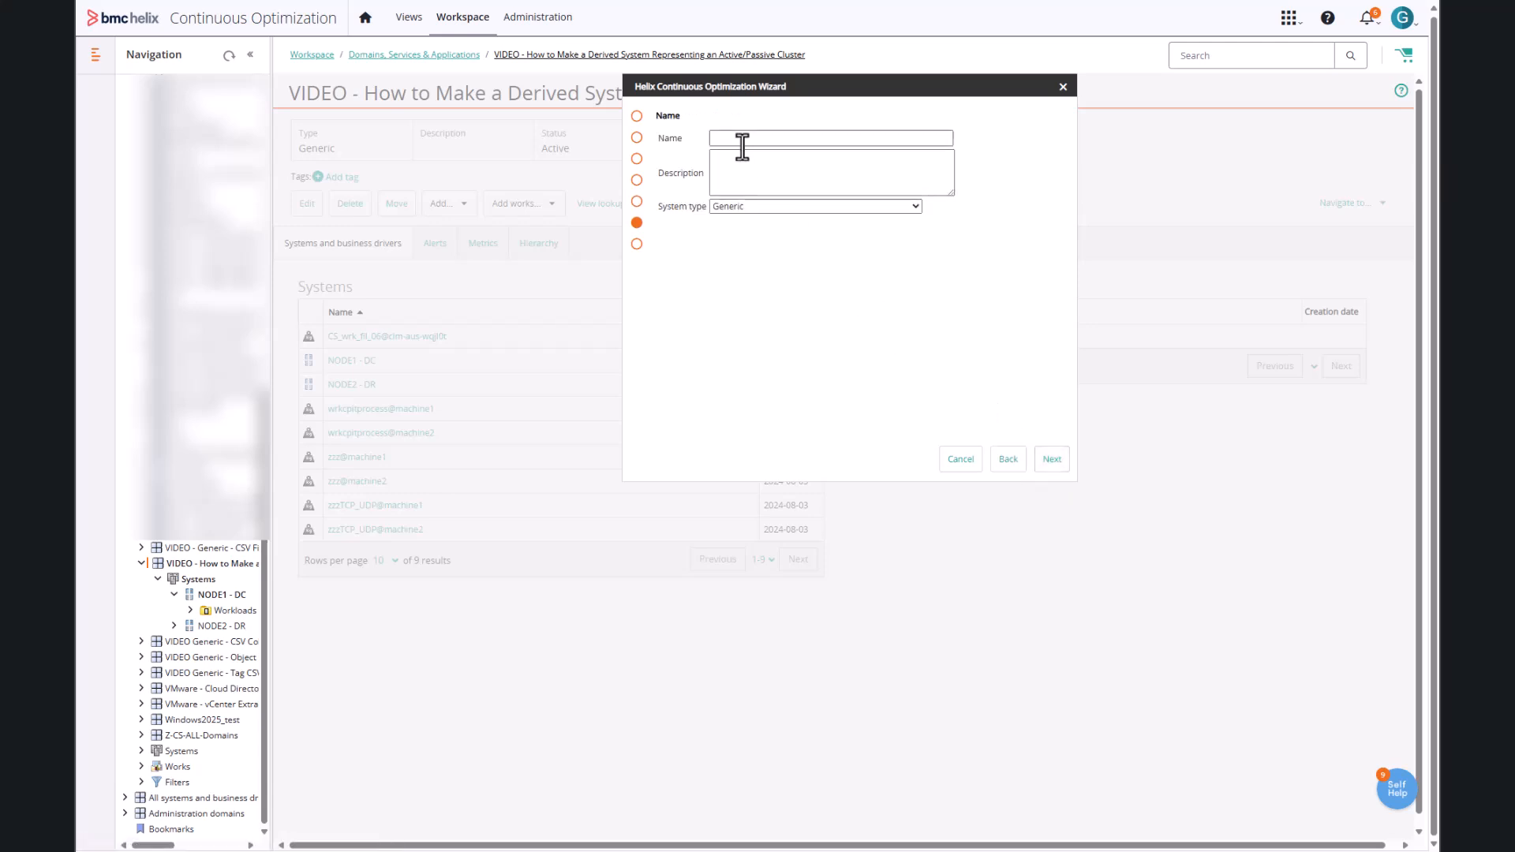
# Name the derived system "Cluster - ACTIVE-PASSIVE - MY application", keep the Generic system type and complete its creation
pyautogui.click(742, 146)
pyautogui.click(769, 194)
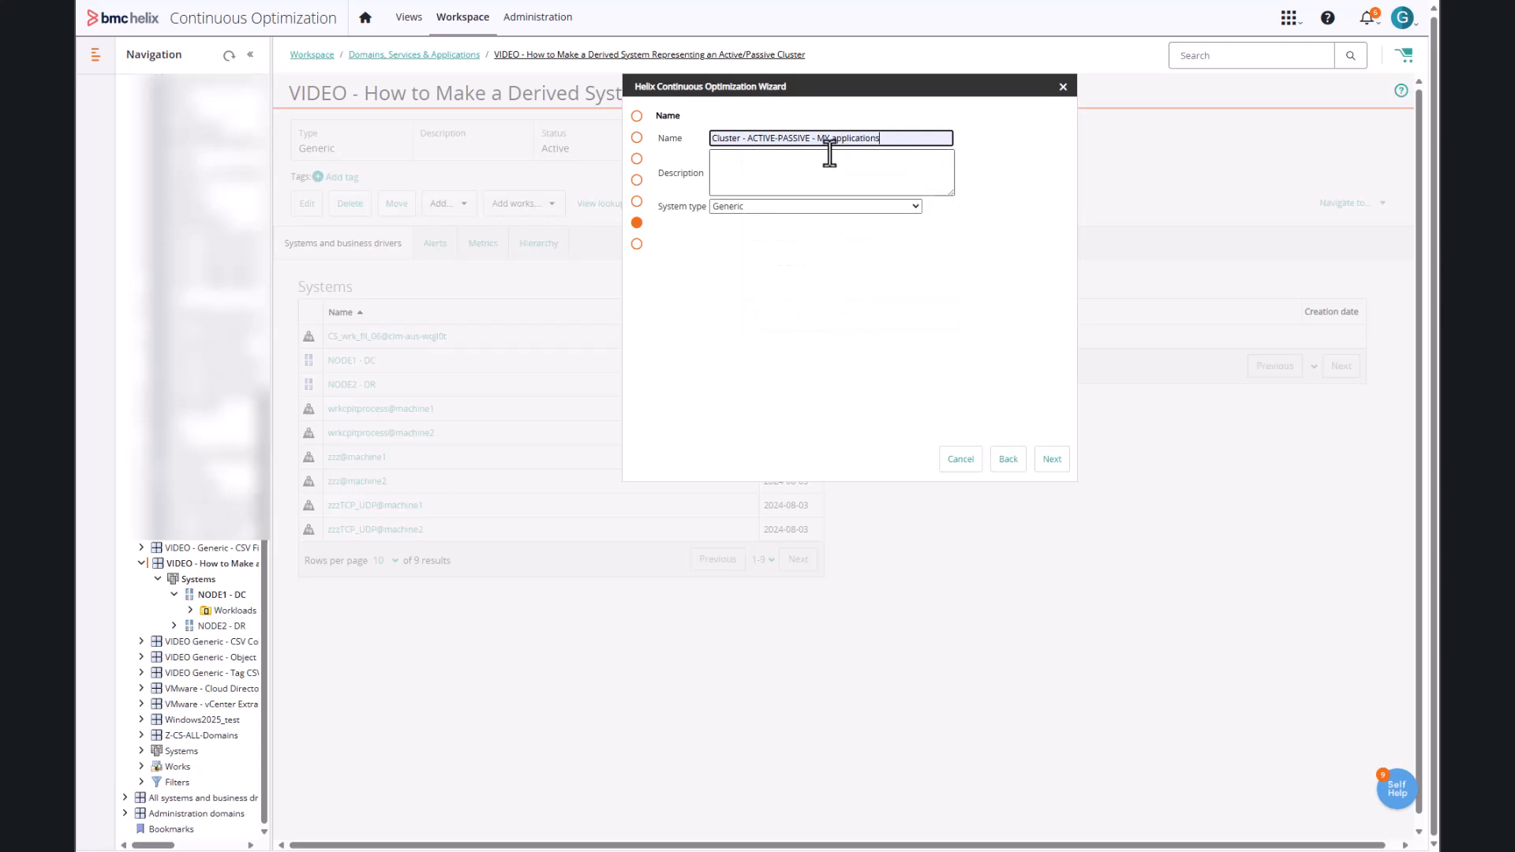
pyautogui.press('BackSpace')
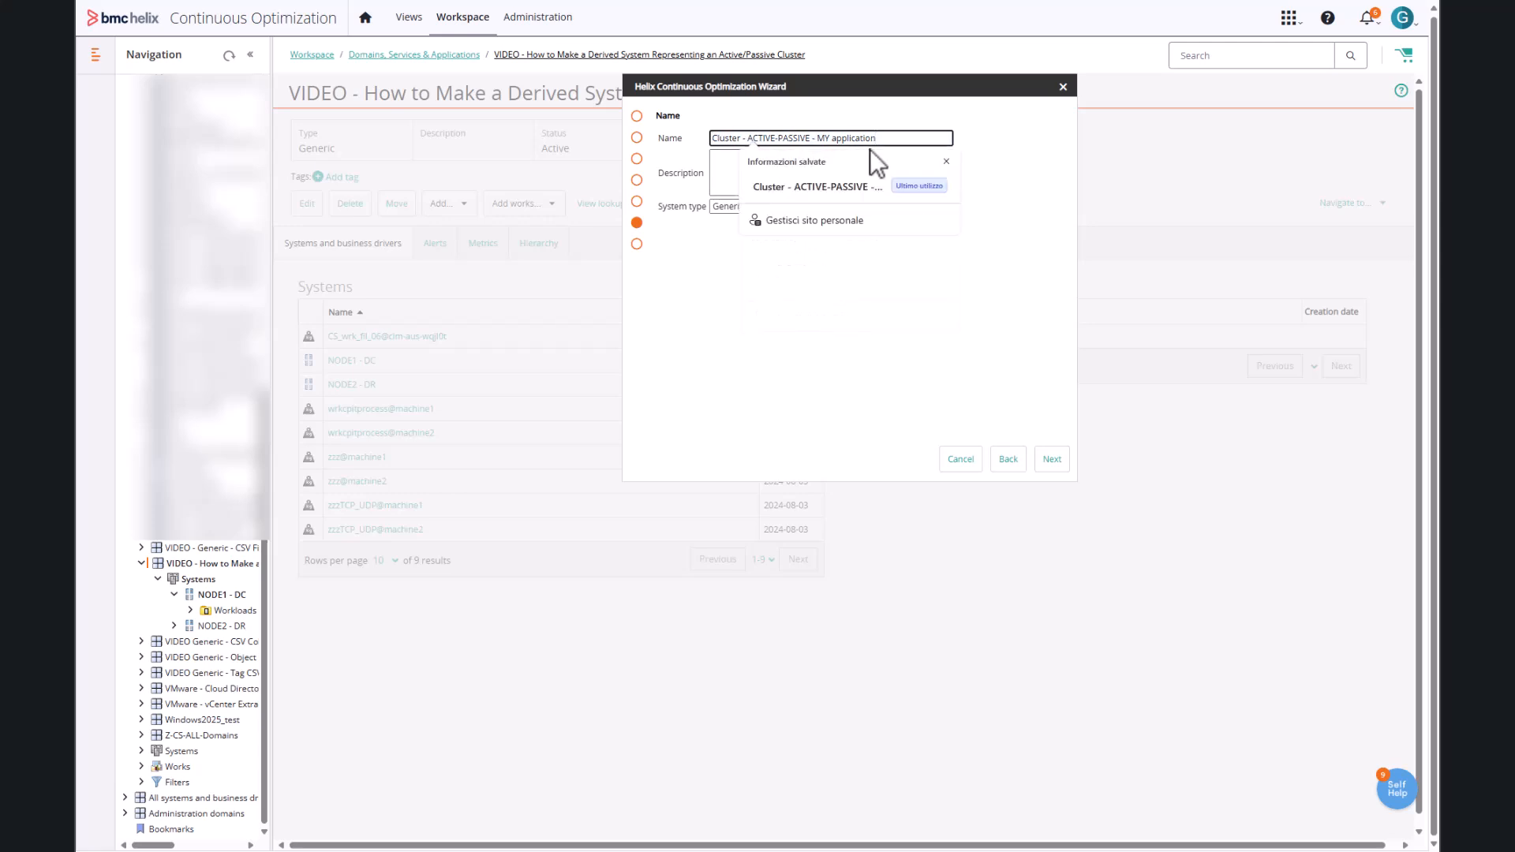
pyautogui.click(910, 310)
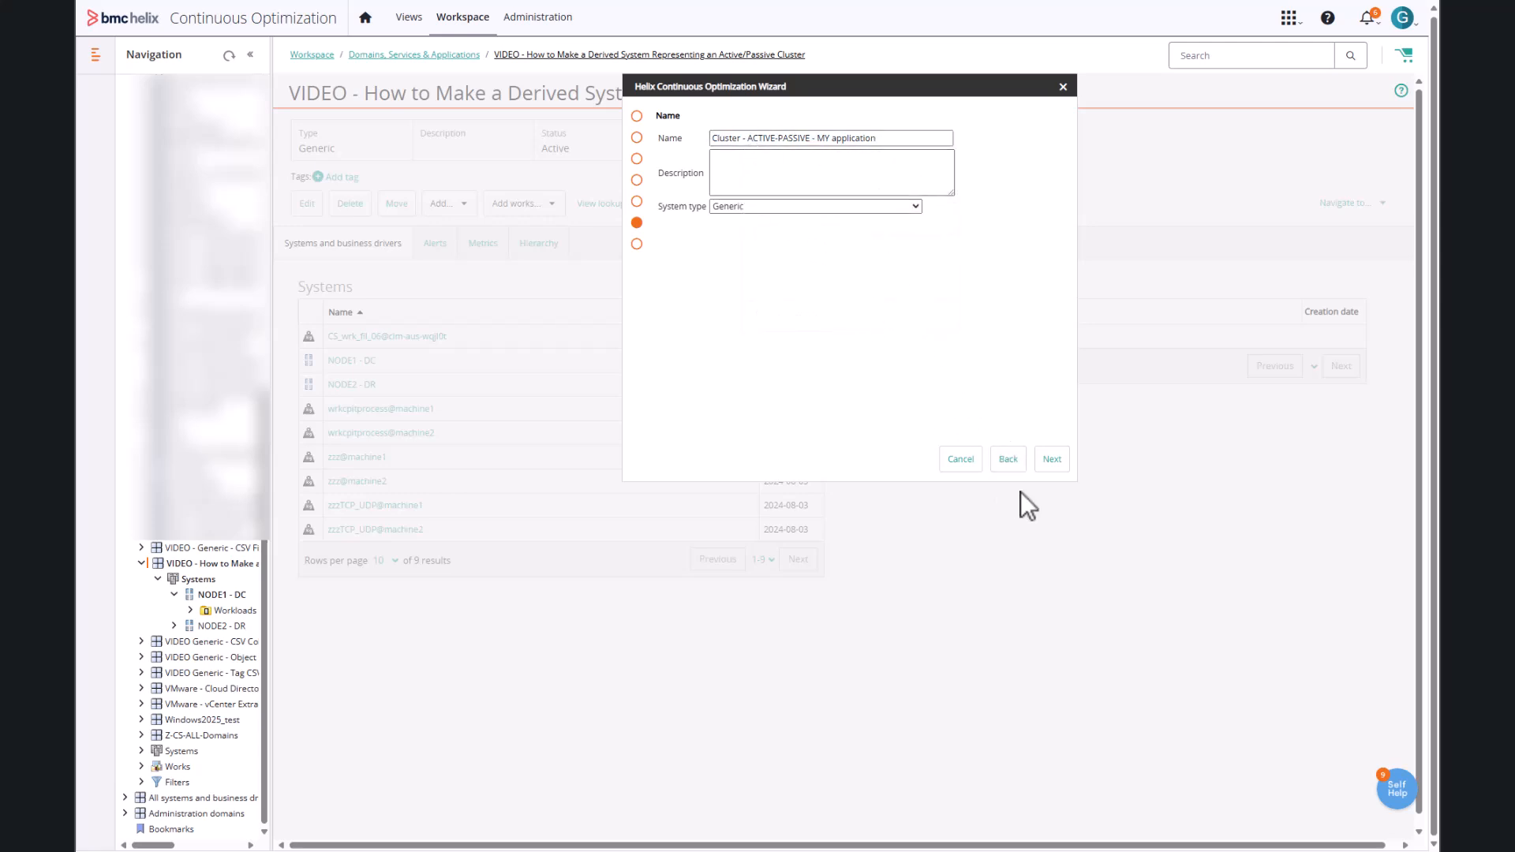
pyautogui.click(1050, 461)
pyautogui.click(1050, 461)
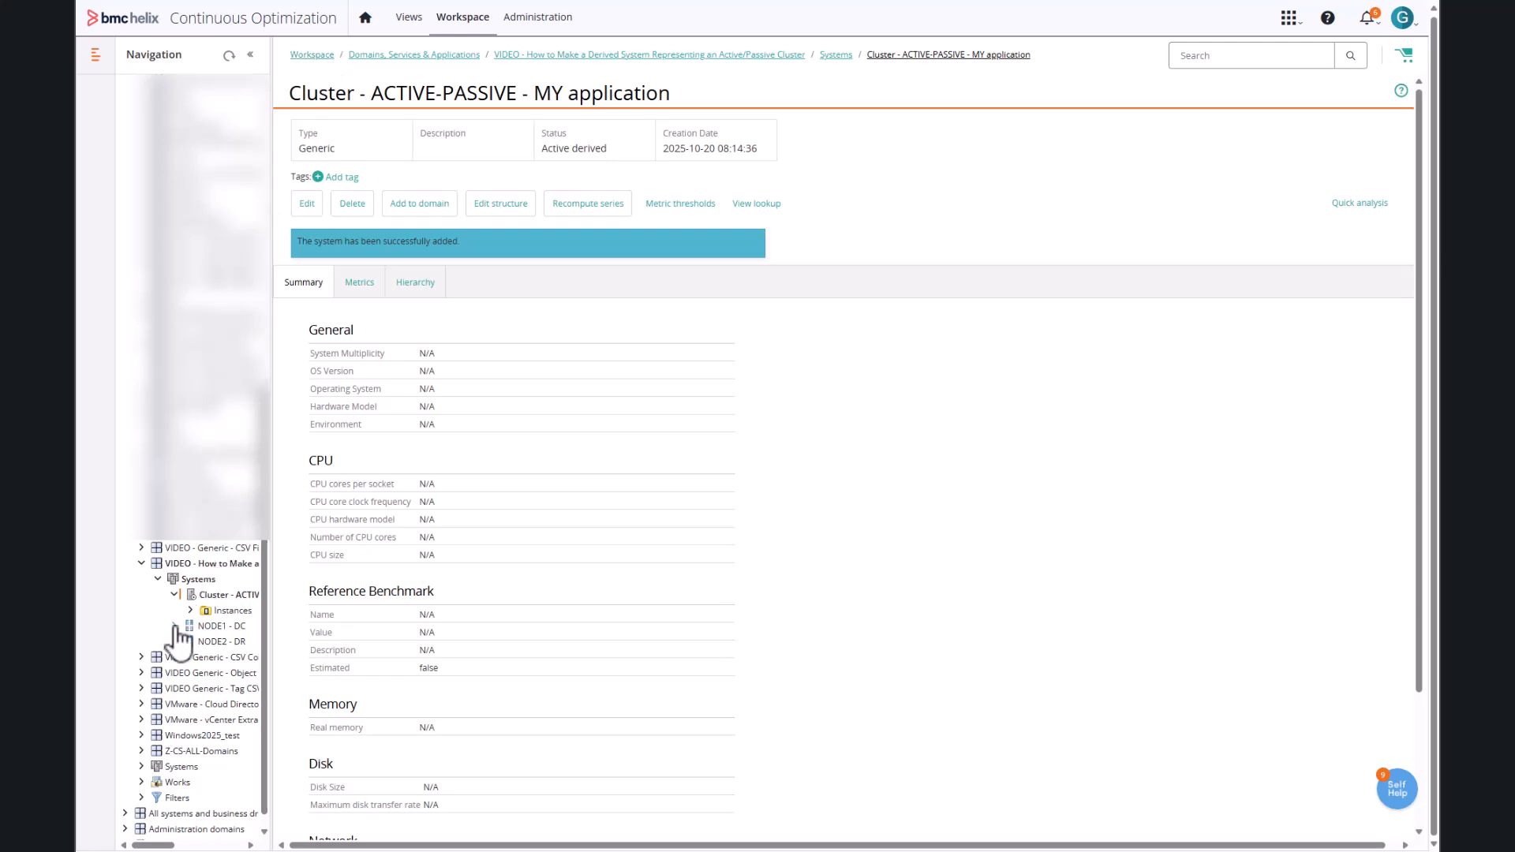
# Expand the new cluster's Instances in the navigation tree and widen the tree to read its member nodes
pyautogui.click(192, 611)
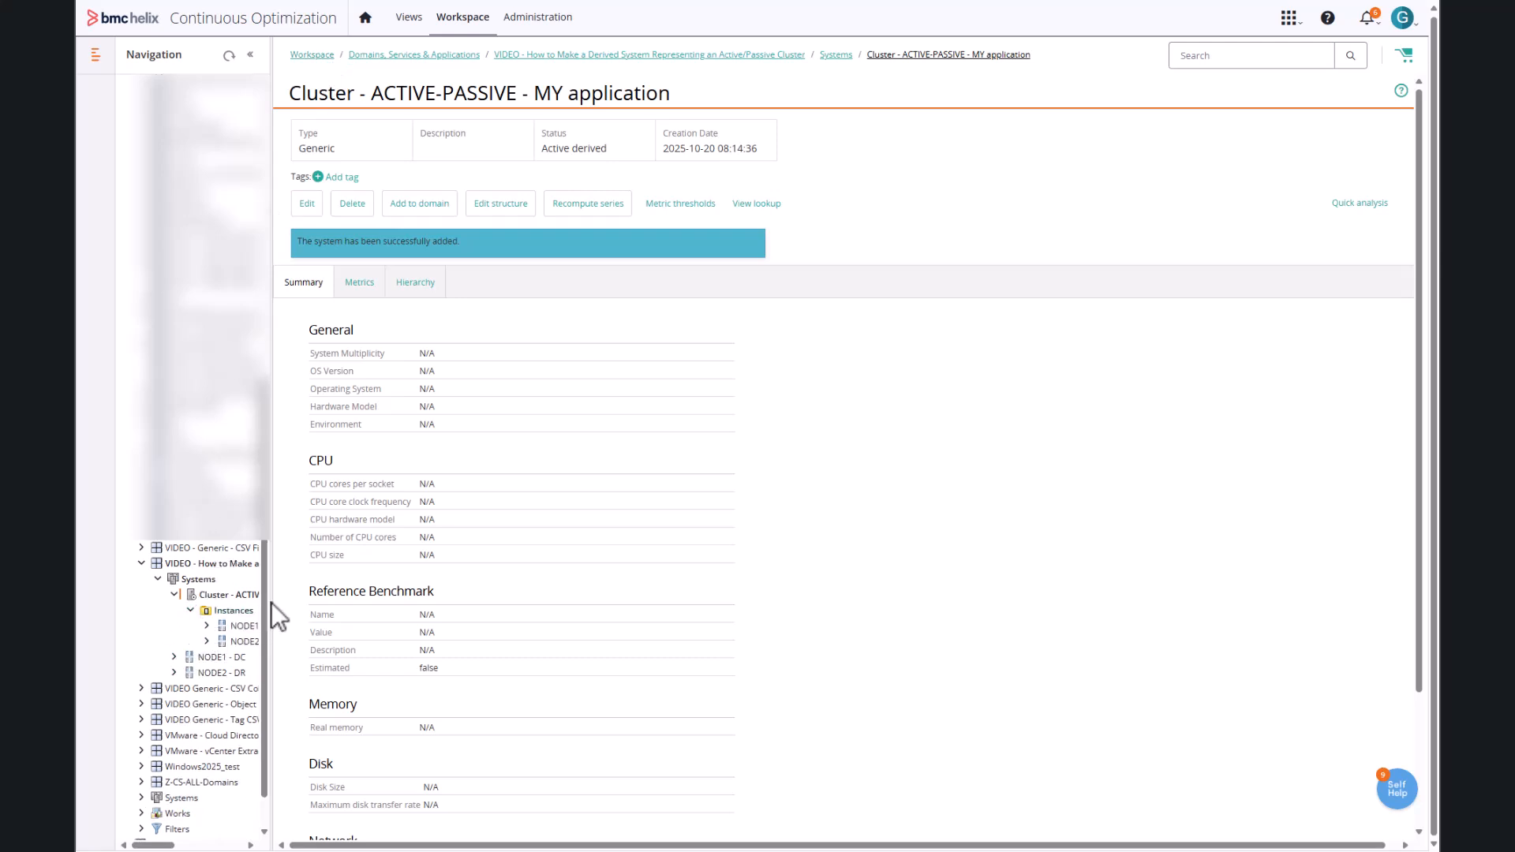
pyautogui.moveTo(271, 599); pyautogui.dragTo(332, 601)
pyautogui.click(290, 632)
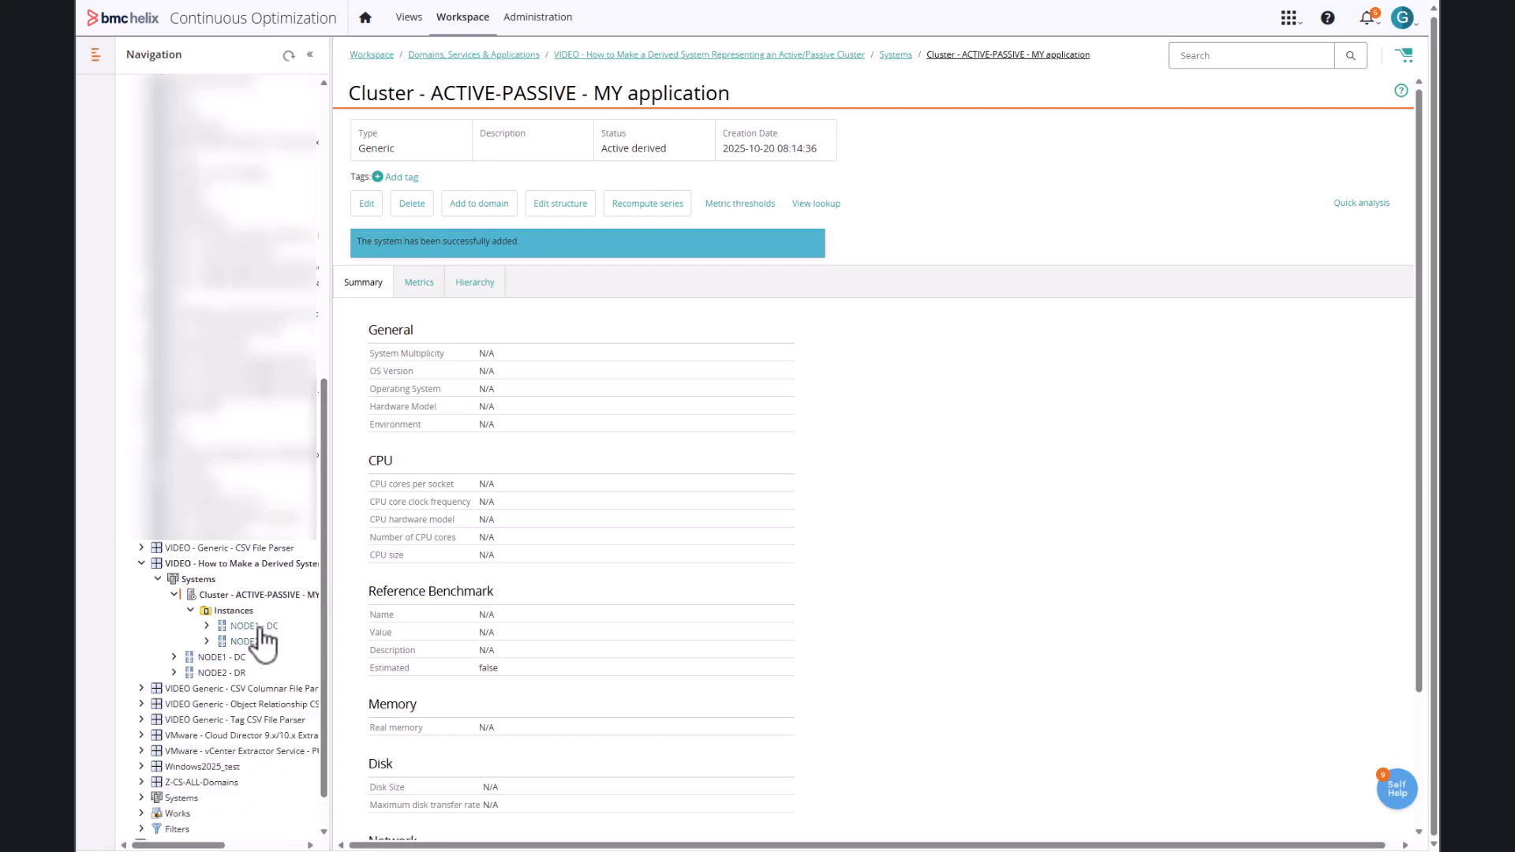
# Start a new entity filter in the Active/Passive Cluster domain and name it "Cluster - ACTIVE-PASSIVE - MY application - EF"
pyautogui.click(196, 565)
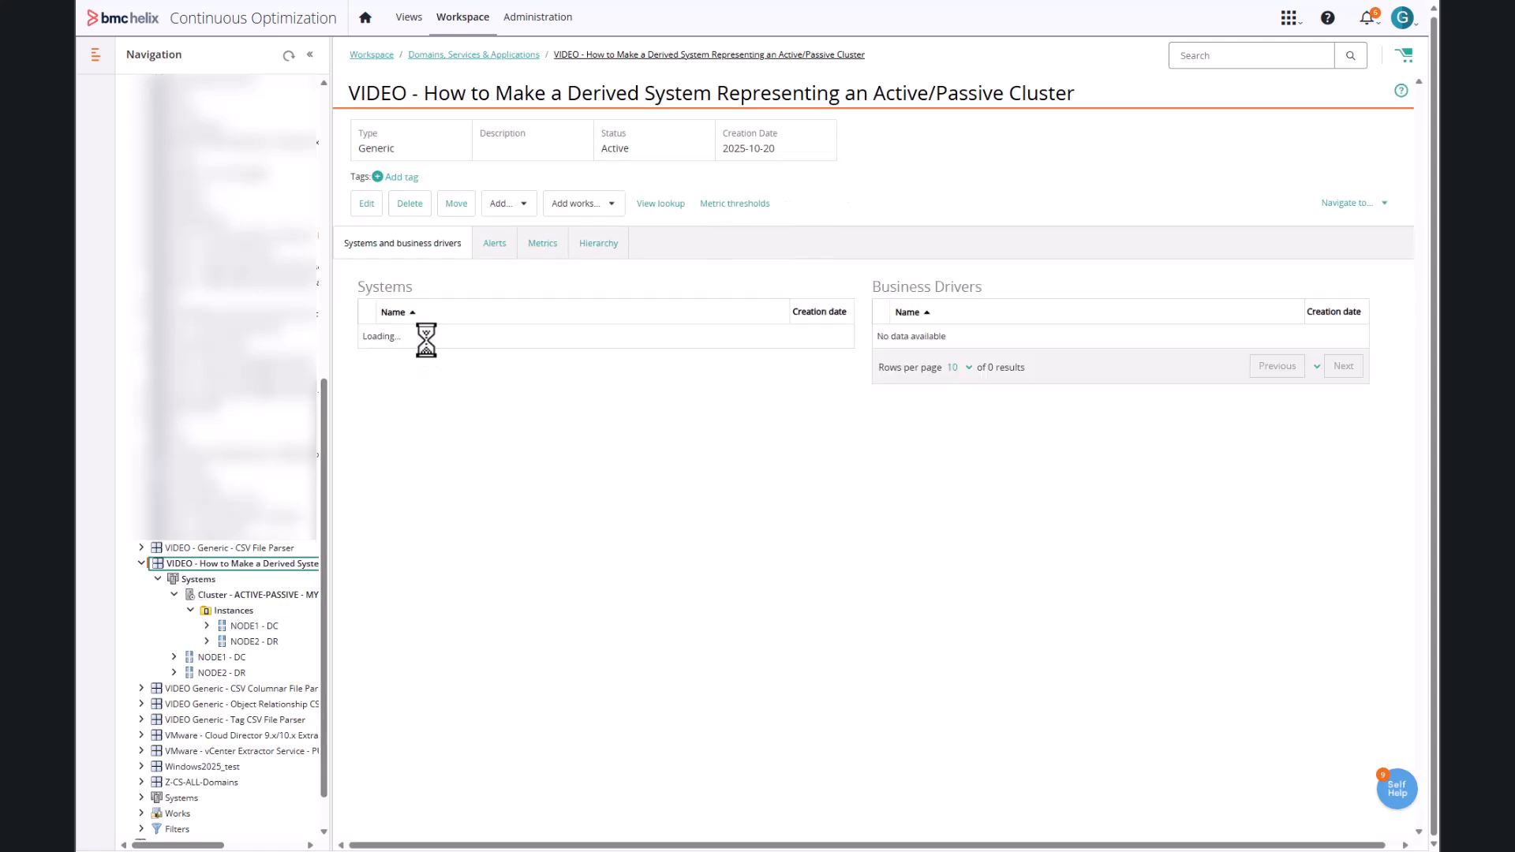
pyautogui.click(505, 203)
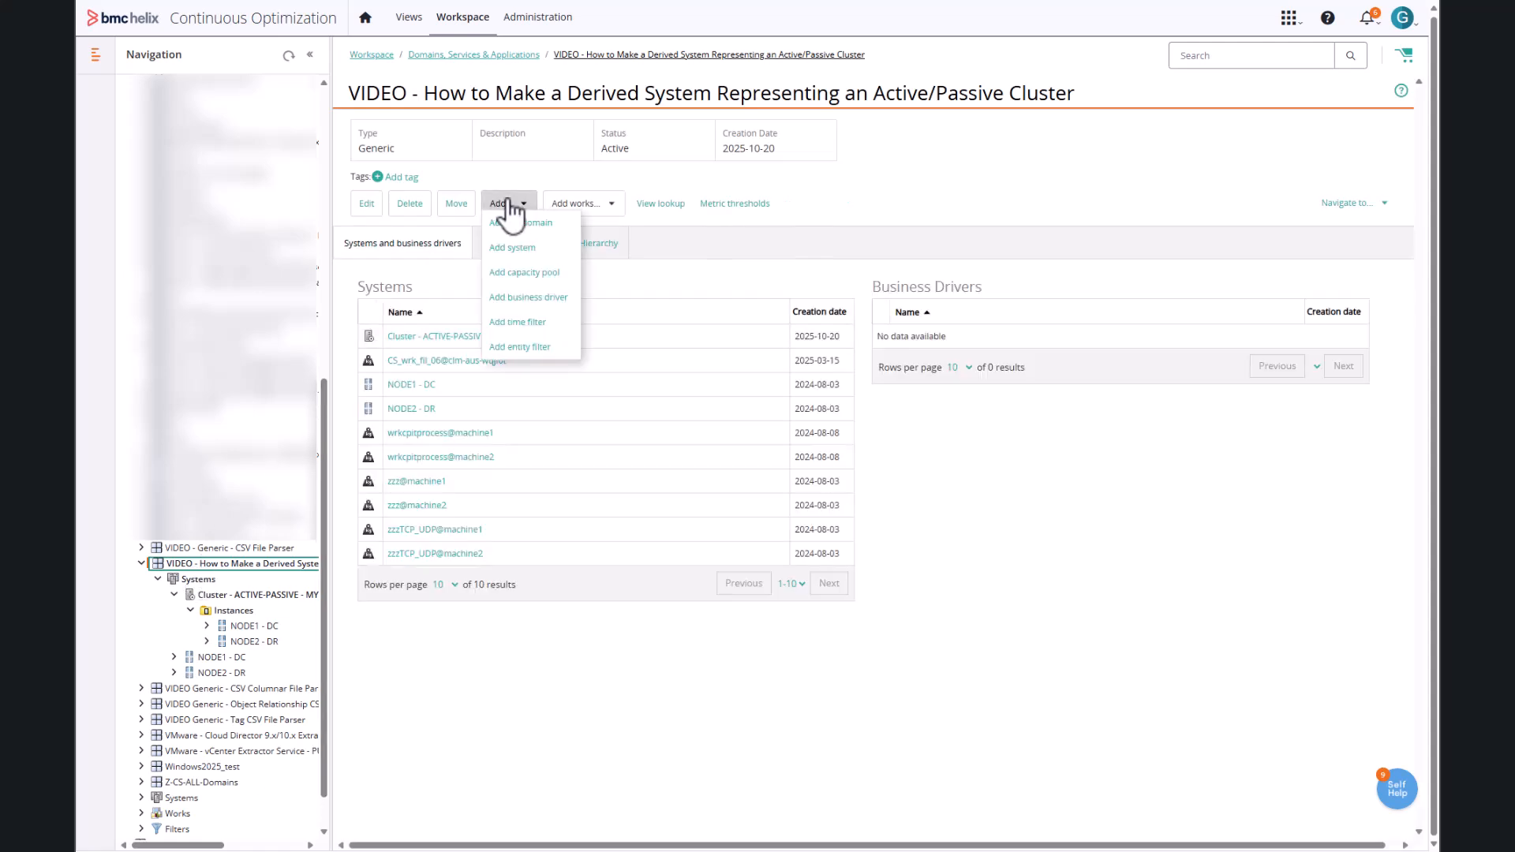
pyautogui.click(516, 348)
pyautogui.click(536, 127)
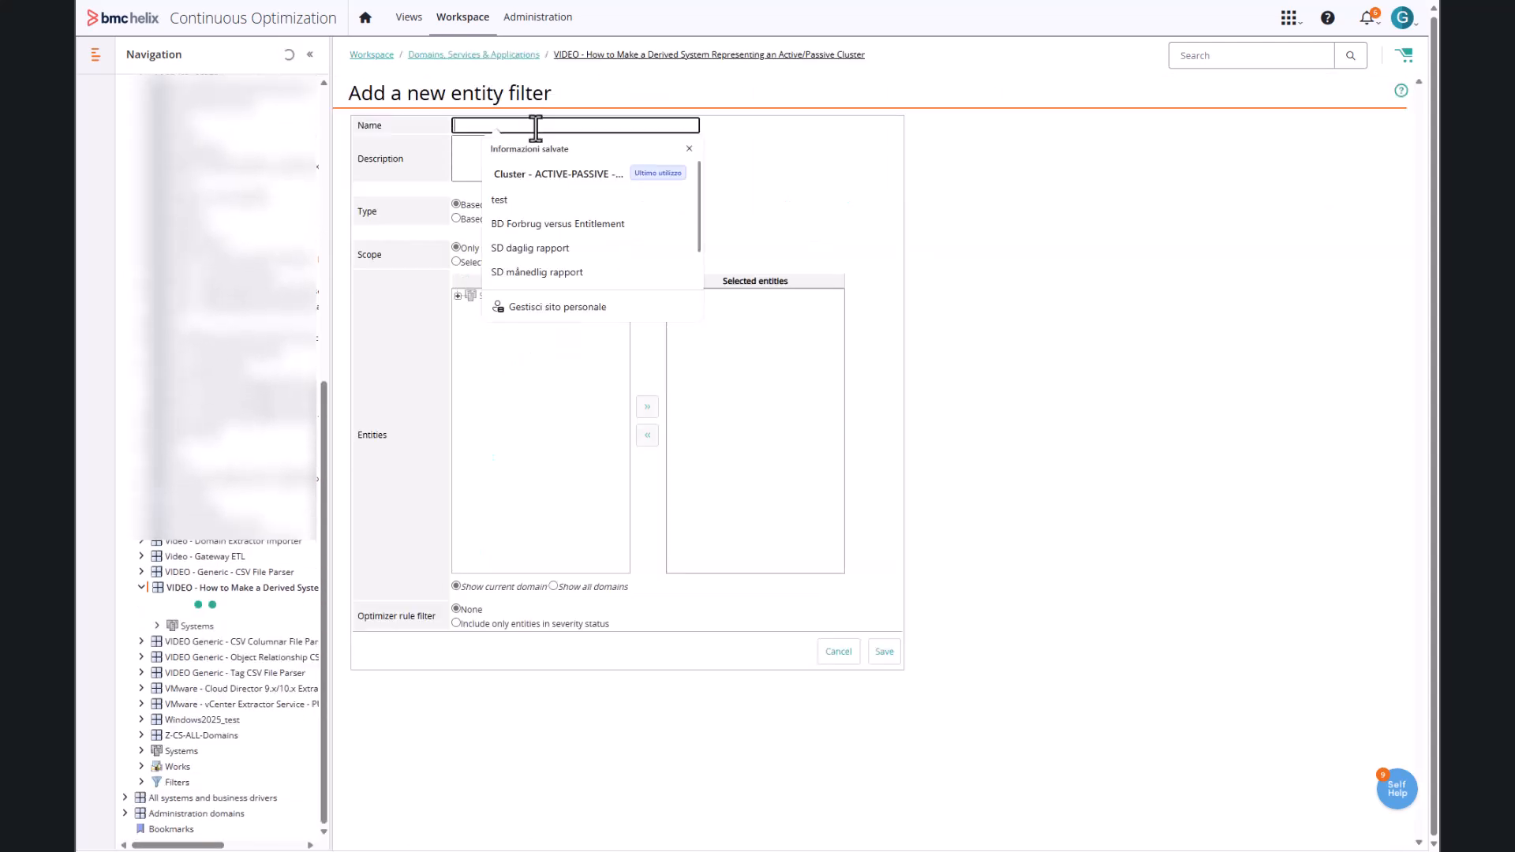
pyautogui.write('Cluster - ACTIVE-PASSIVE - MY application')
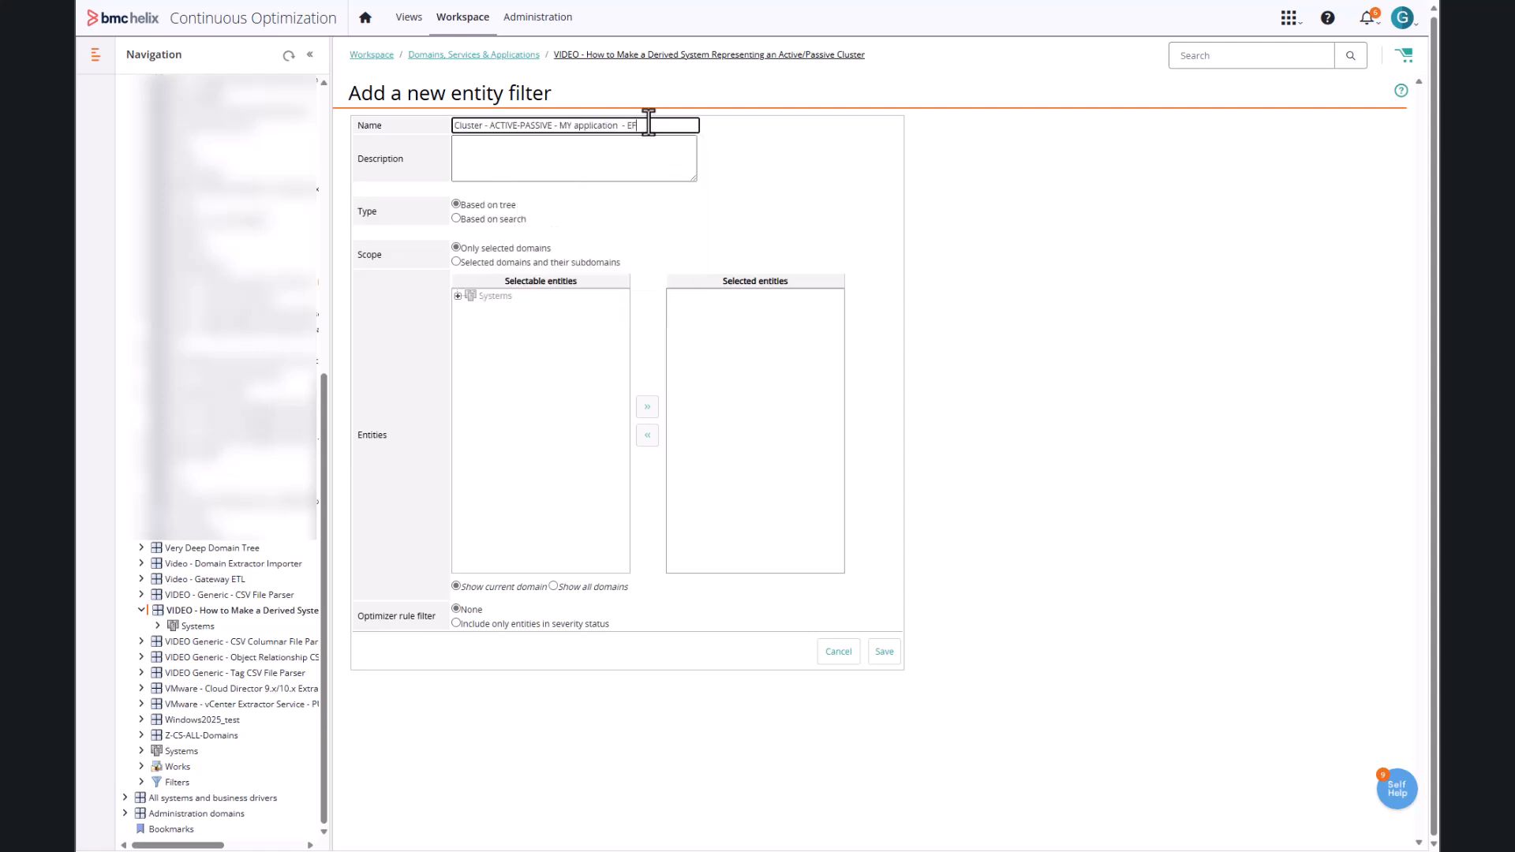
# Add the Cluster - ACTIVE-PASSIVE - MY application system to the filter's selected entities and save the filter
pyautogui.click(458, 297)
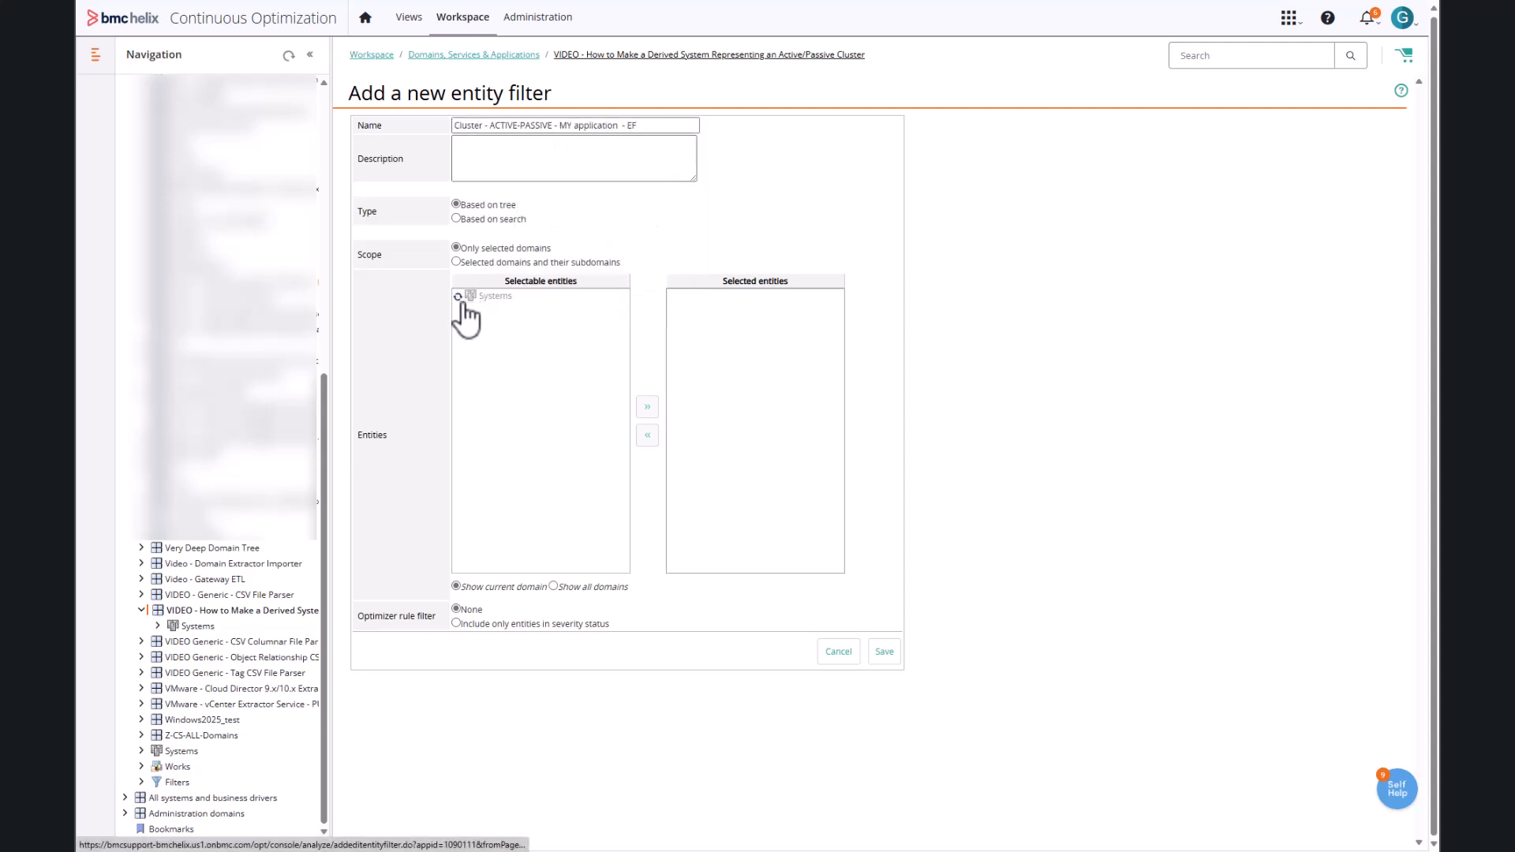
pyautogui.moveTo(484, 312); pyautogui.dragTo(774, 334)
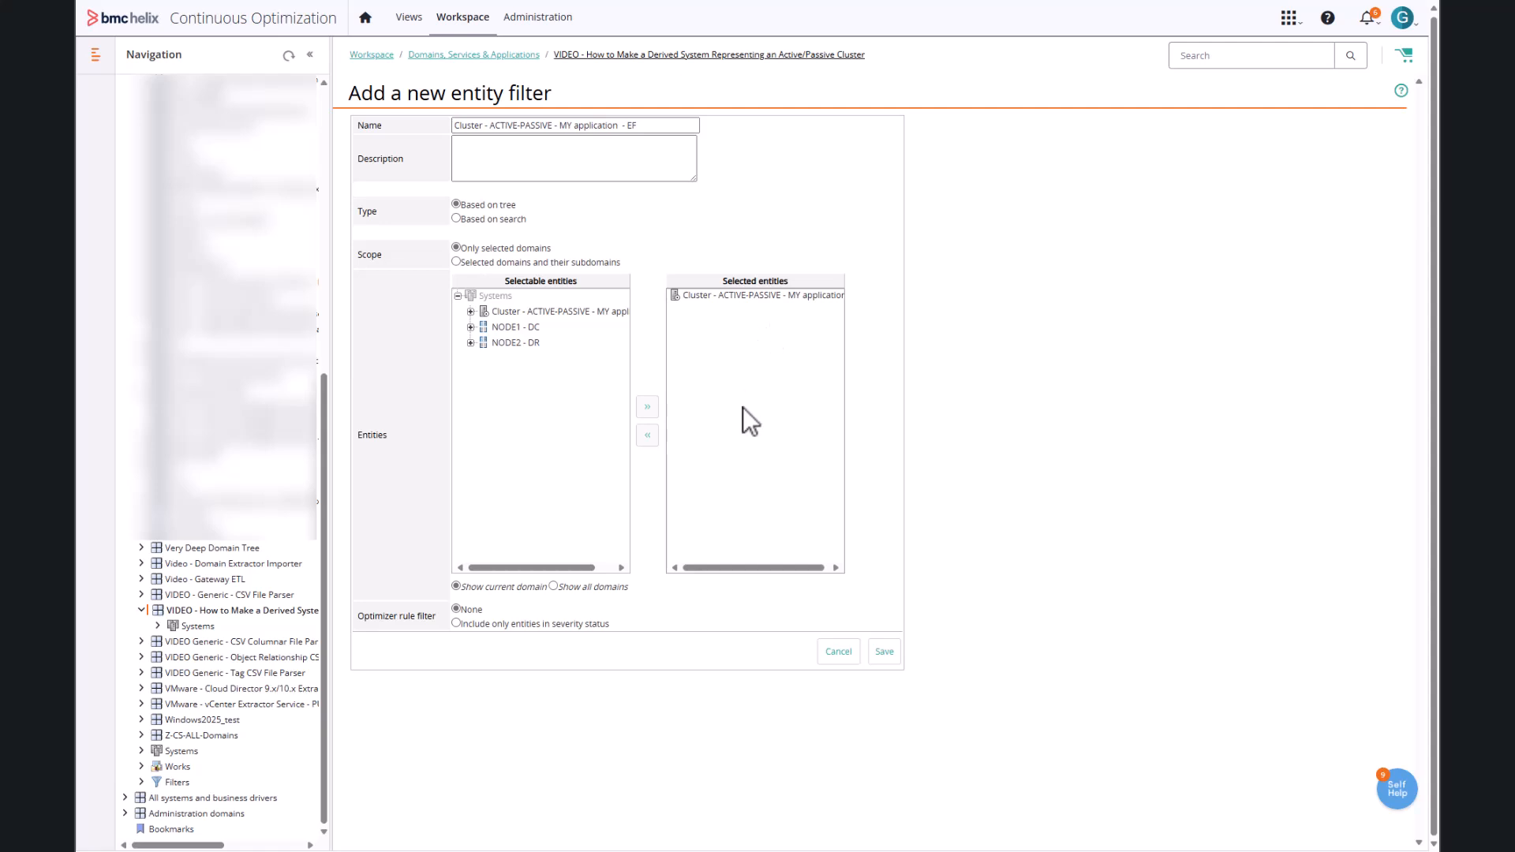
pyautogui.click(882, 652)
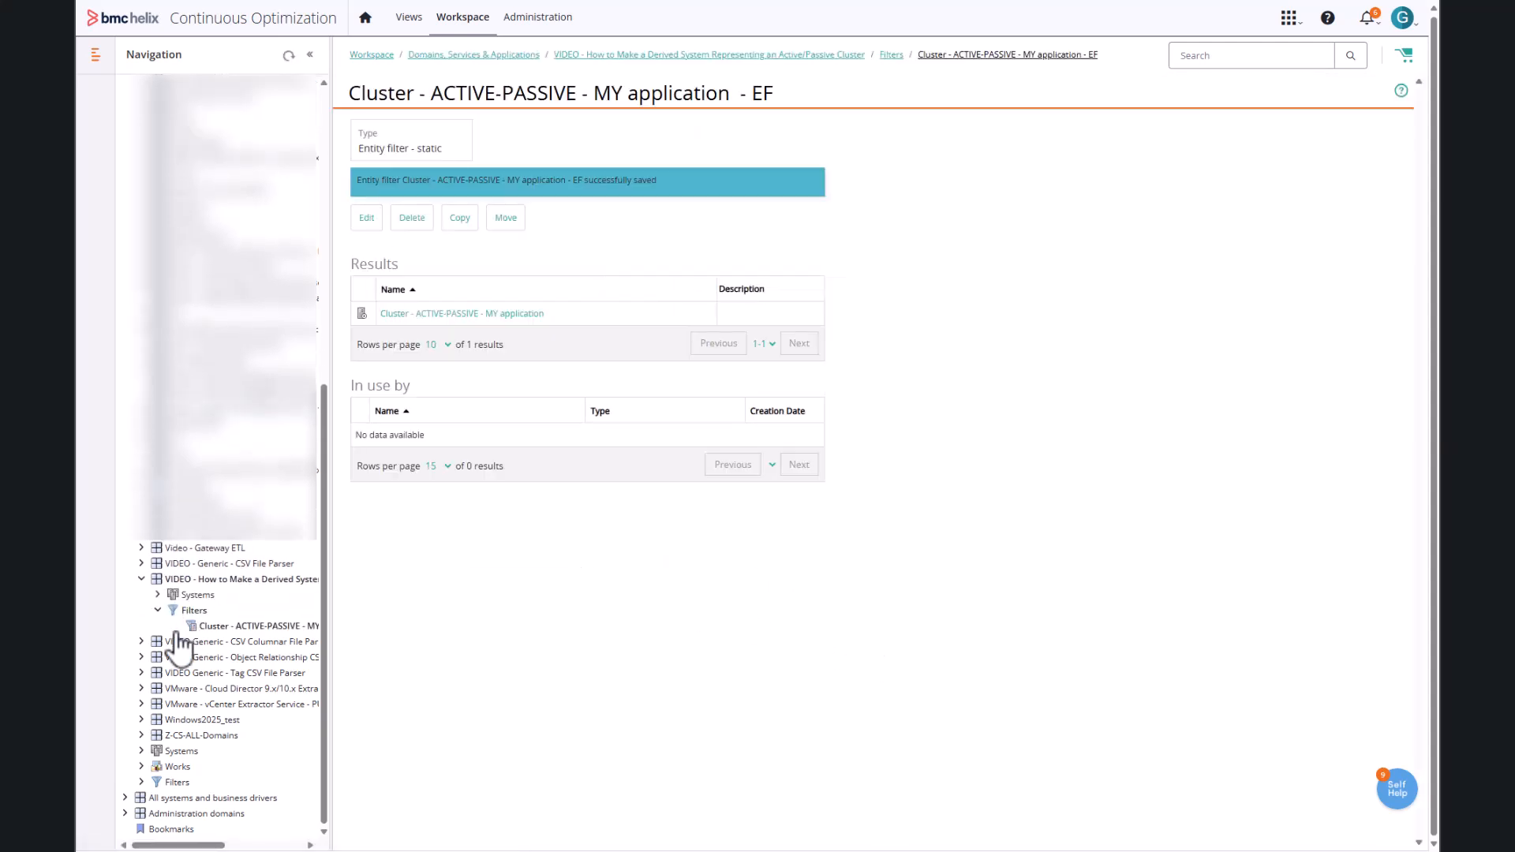
# Start a time forecasting model in the Active/Passive Cluster domain, using the Cluster - ACTIVE-PASSIVE - MY application - EF filter and the Custom model template
pyautogui.click(209, 581)
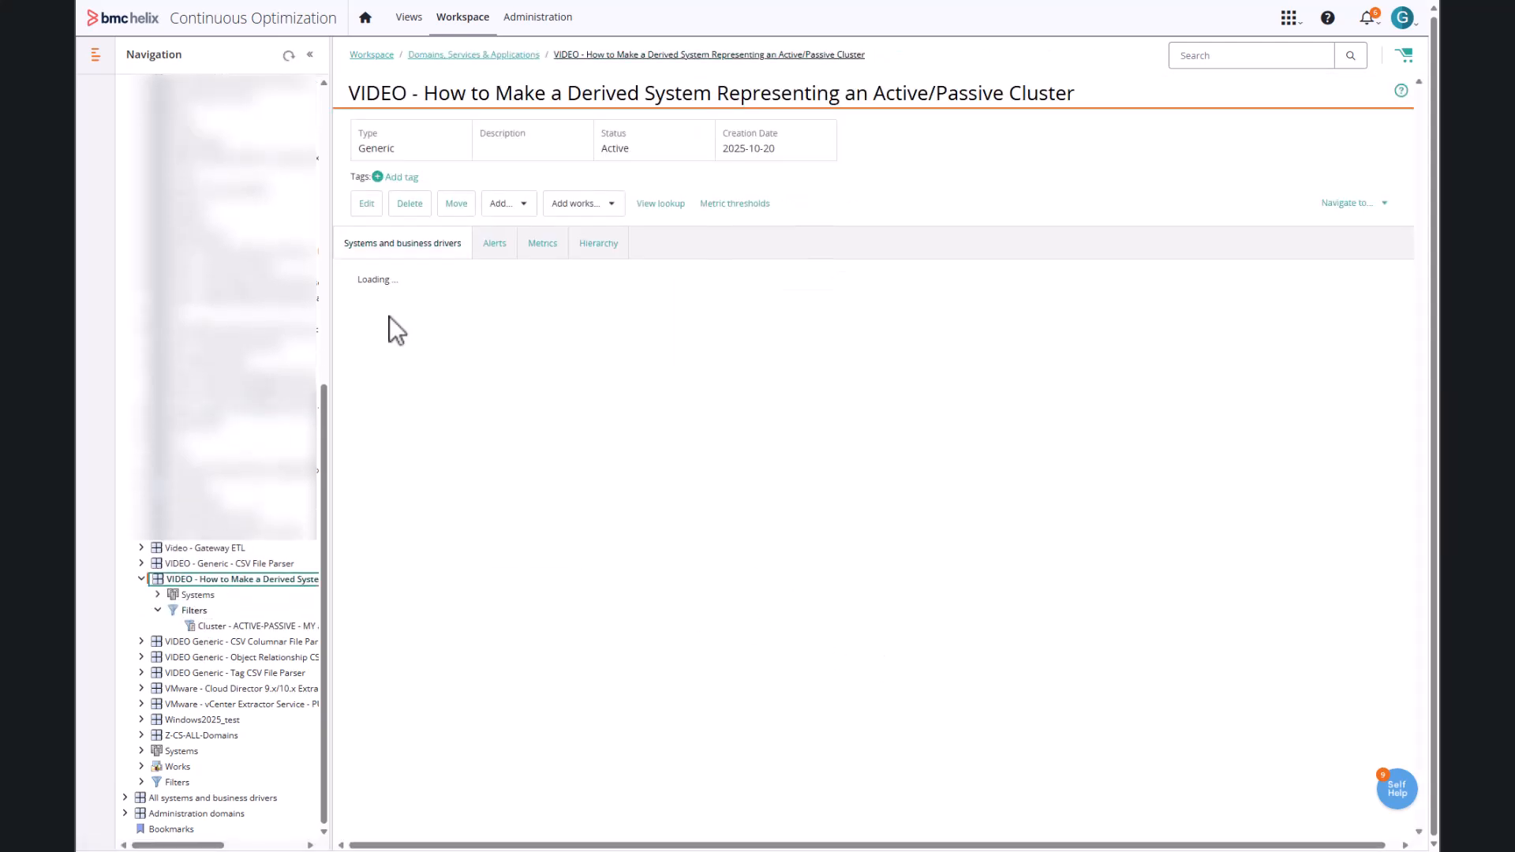
pyautogui.moveTo(574, 210)
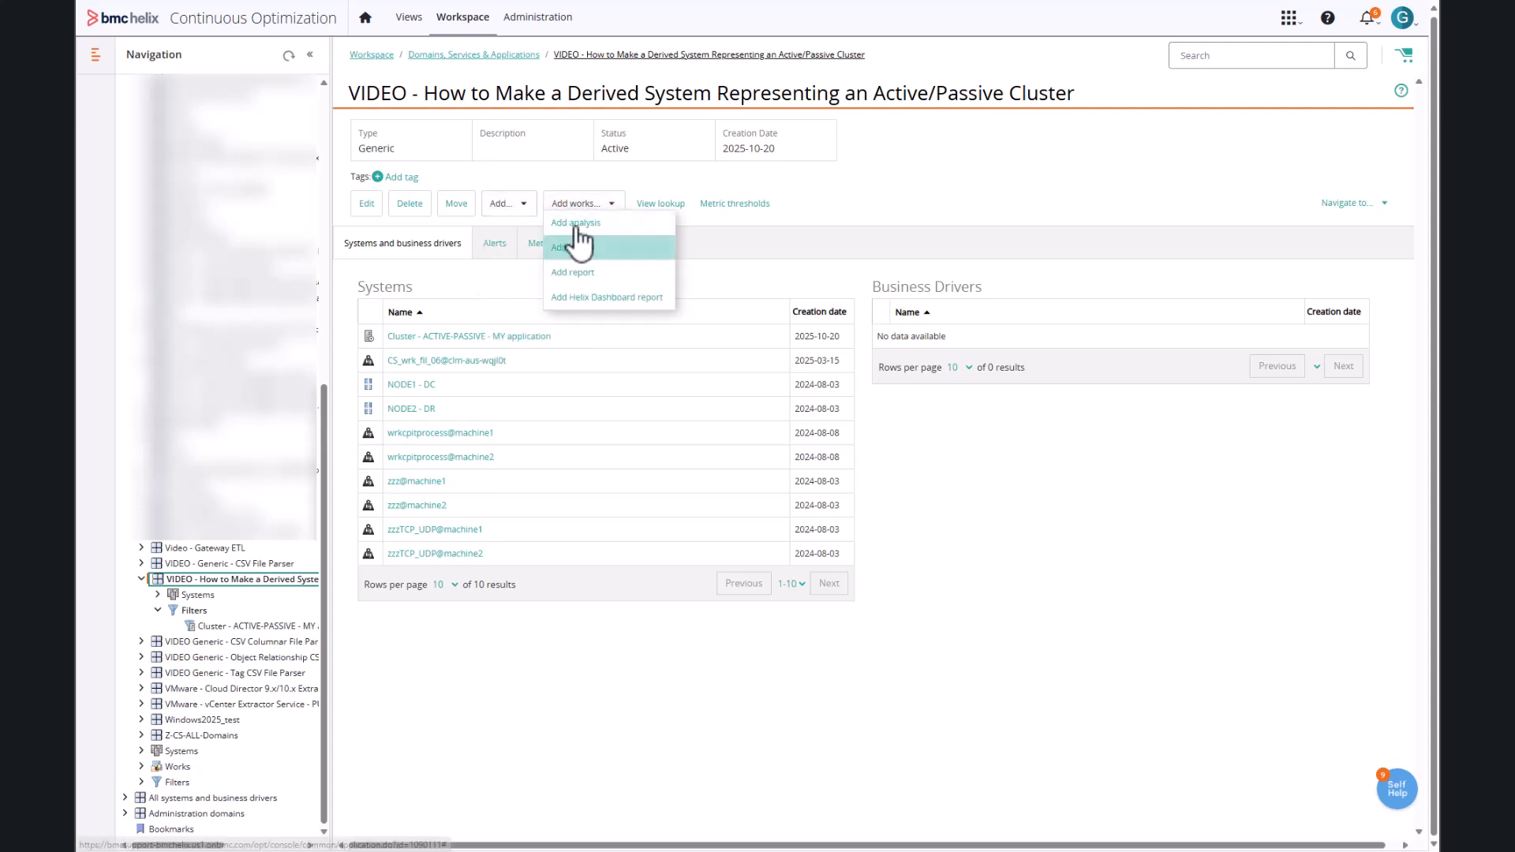
pyautogui.click(577, 247)
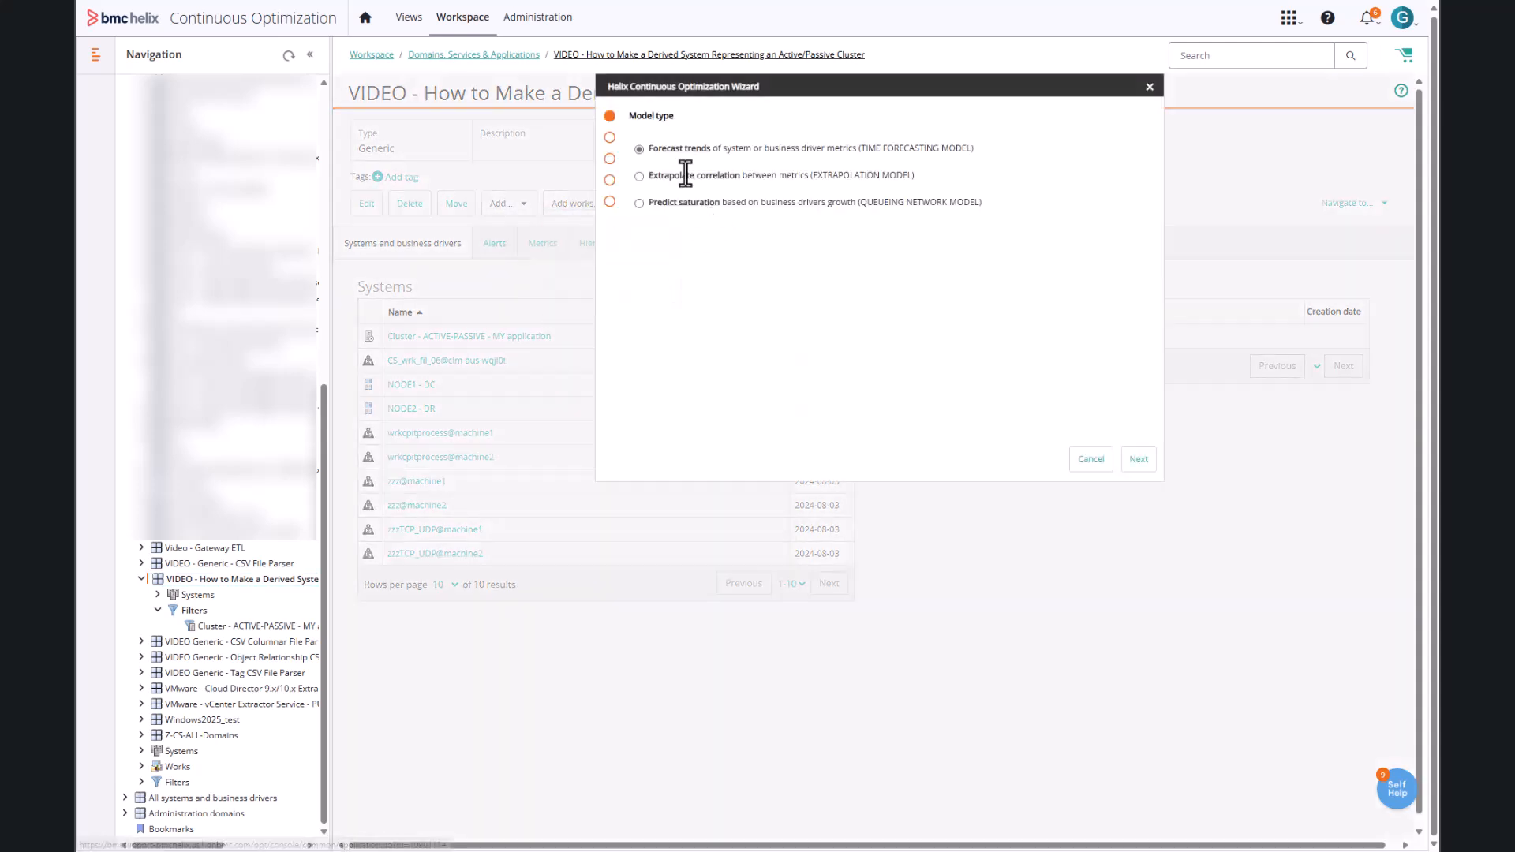
pyautogui.click(1140, 462)
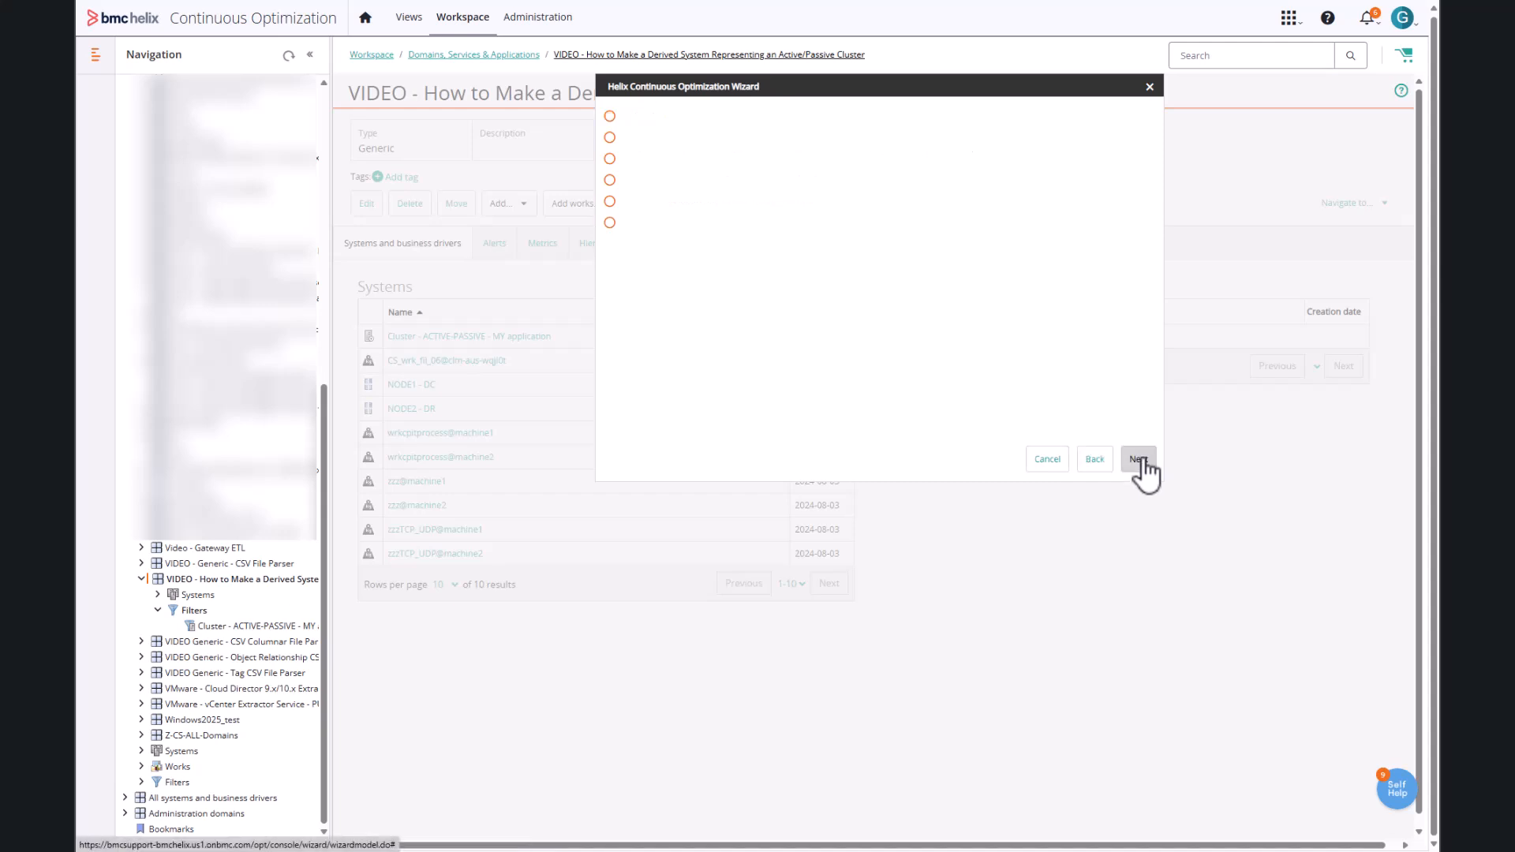
pyautogui.click(1133, 461)
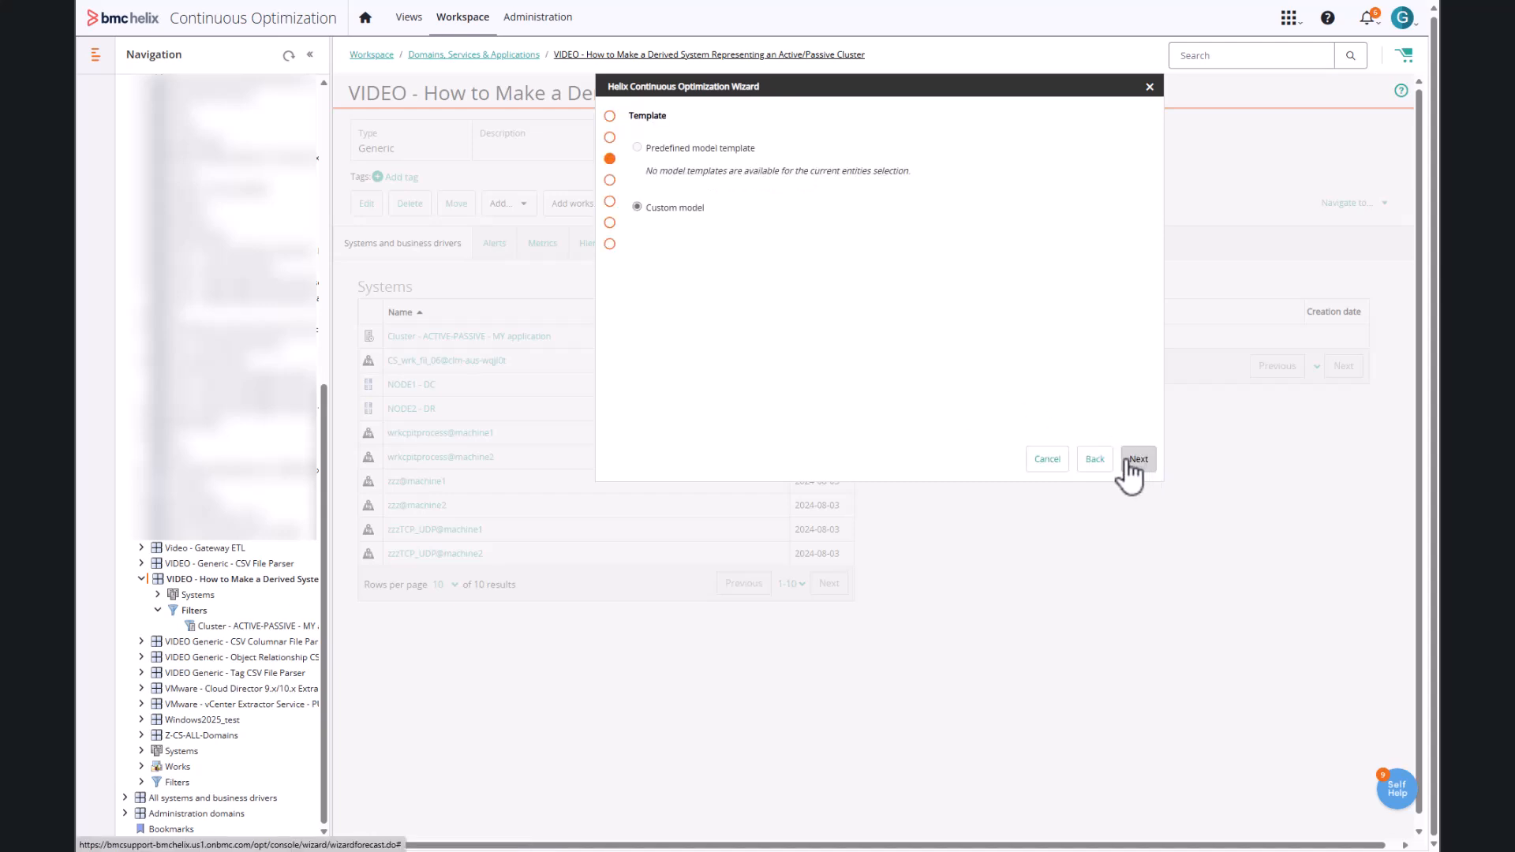
pyautogui.click(1138, 464)
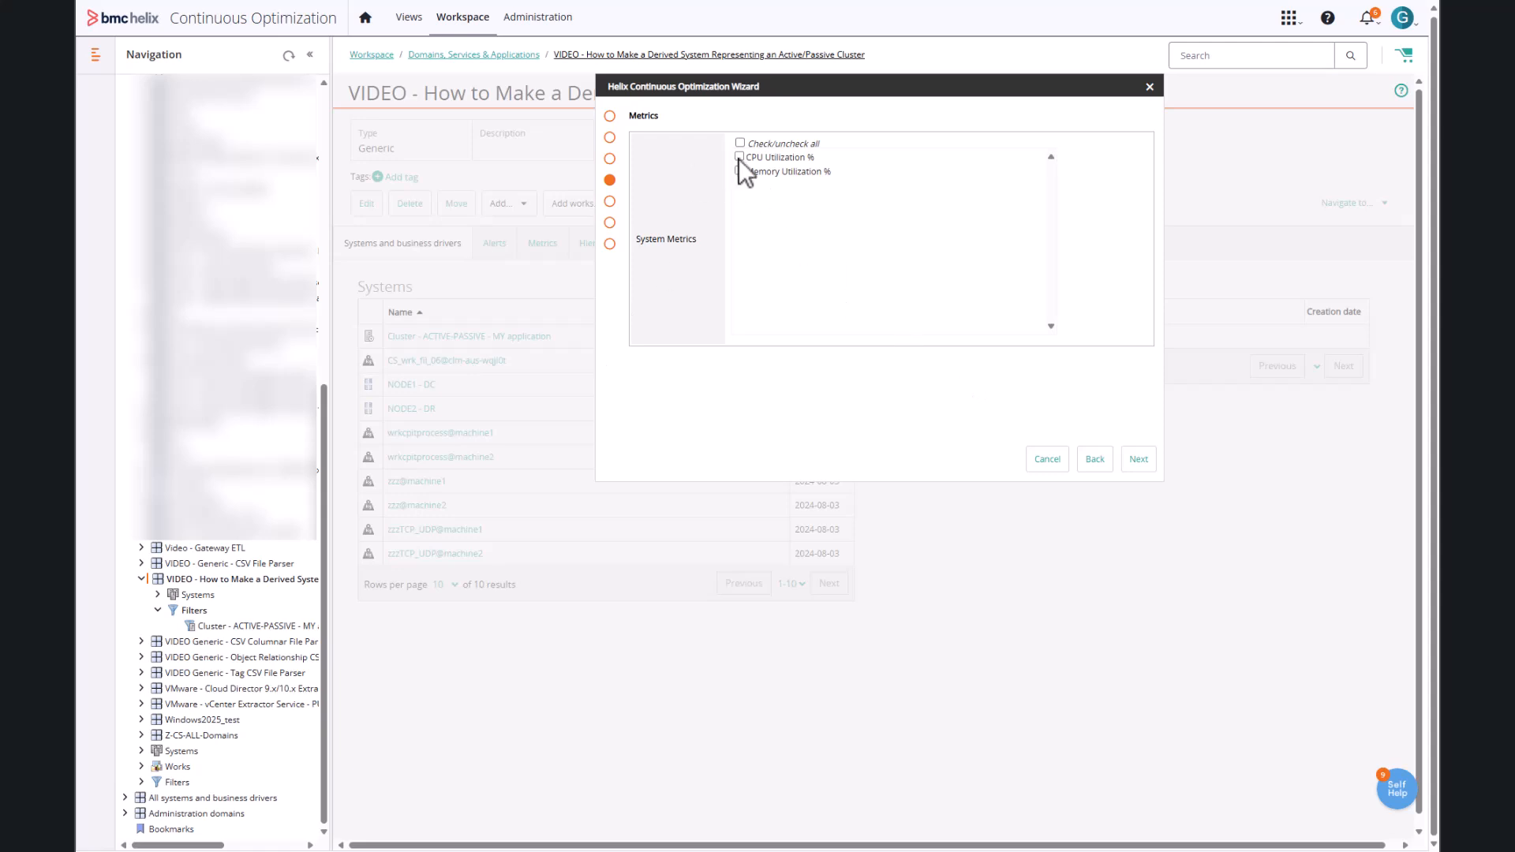
# Include CPU Utilization % and Memory Utilization % in the model, keep the Optimizer thresholds and default name, and finish creating it
pyautogui.click(740, 157)
pyautogui.click(740, 170)
pyautogui.click(1138, 462)
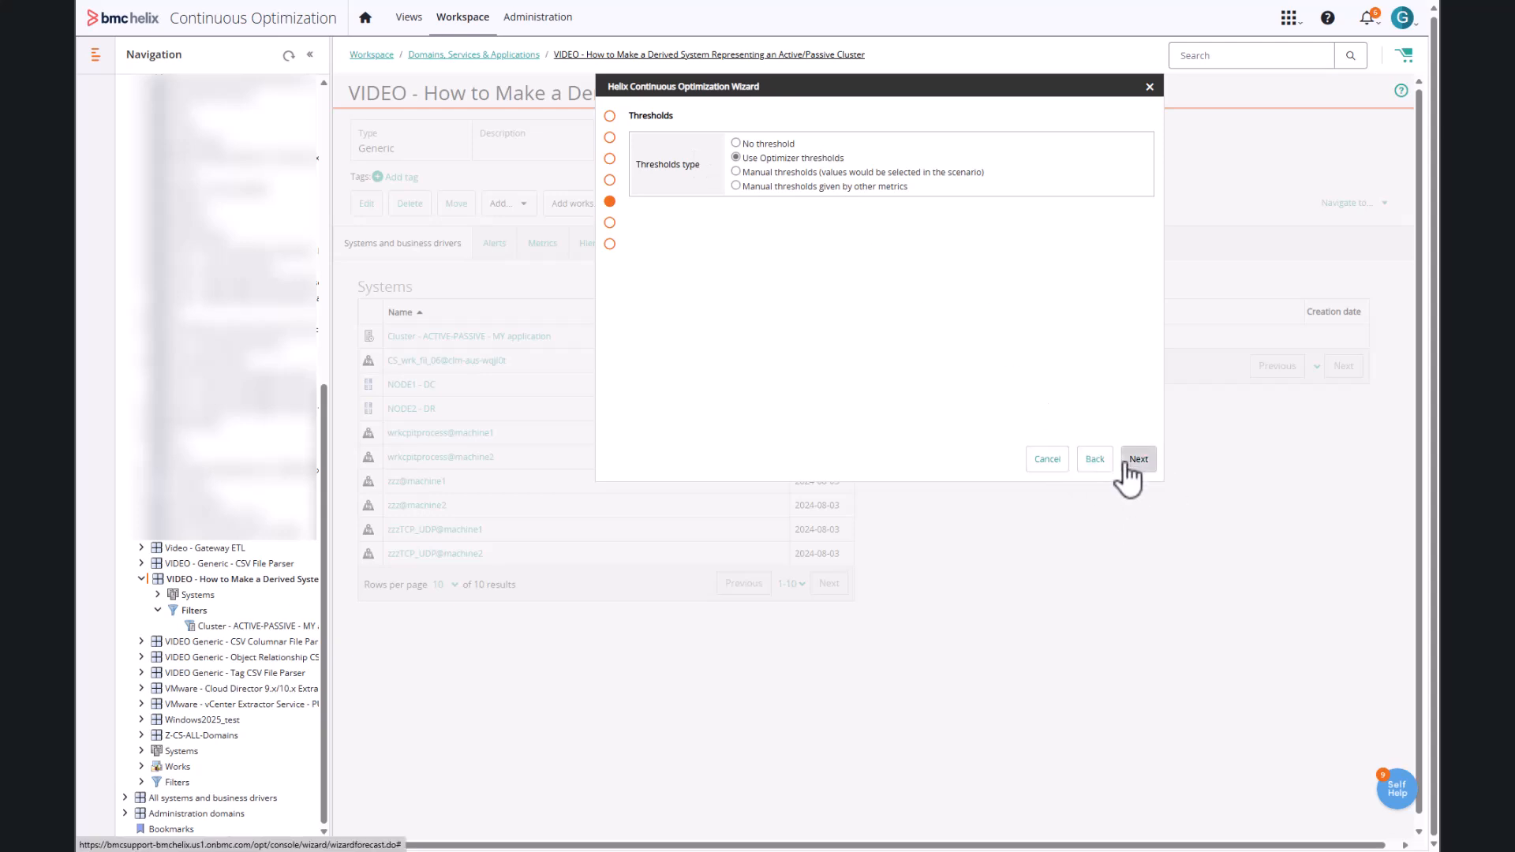
pyautogui.click(1128, 466)
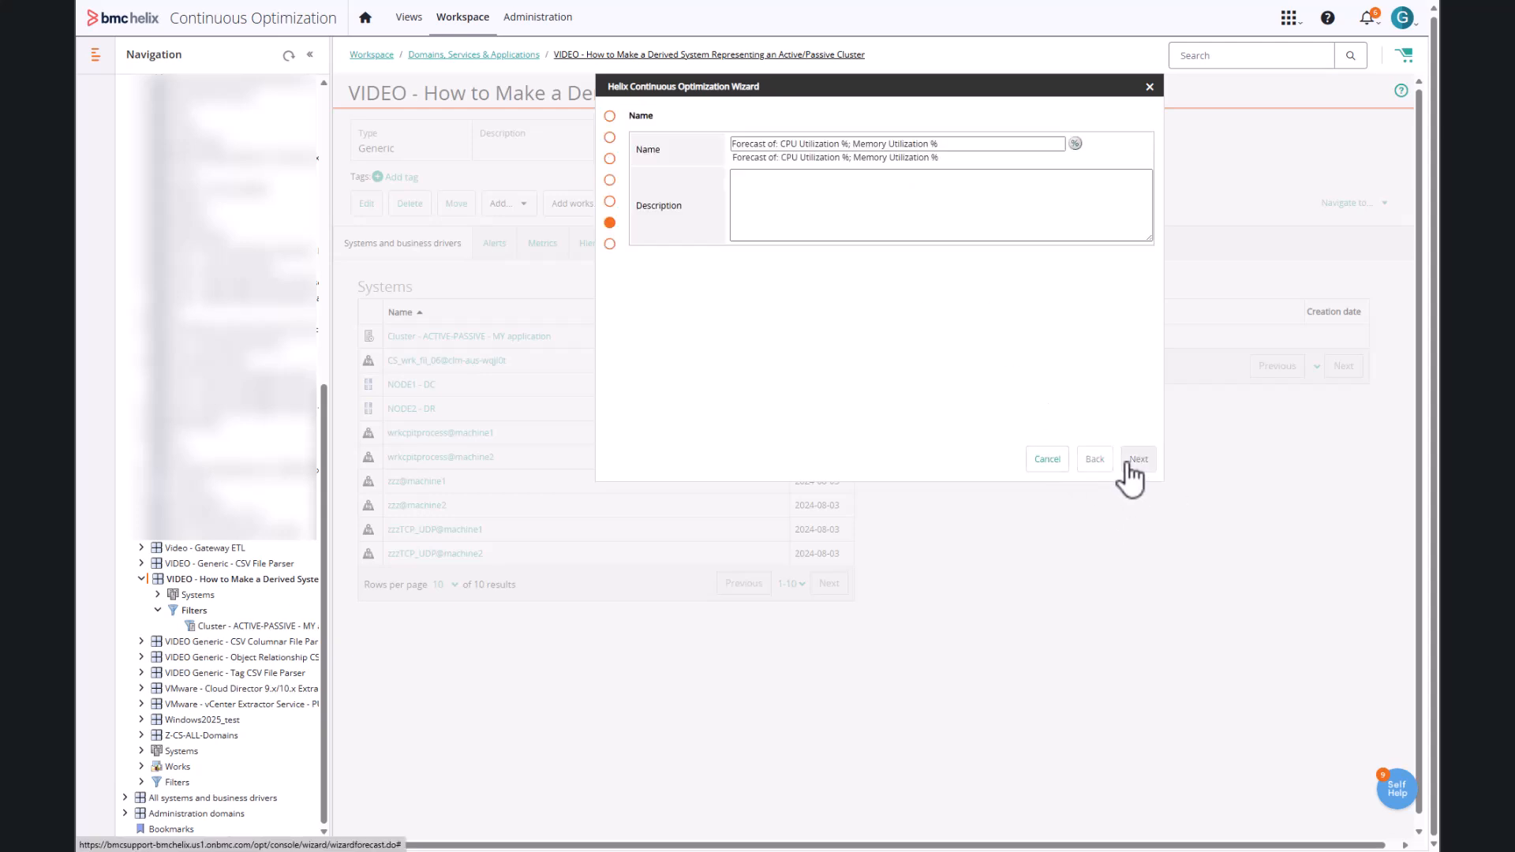
pyautogui.click(1129, 468)
pyautogui.click(1129, 467)
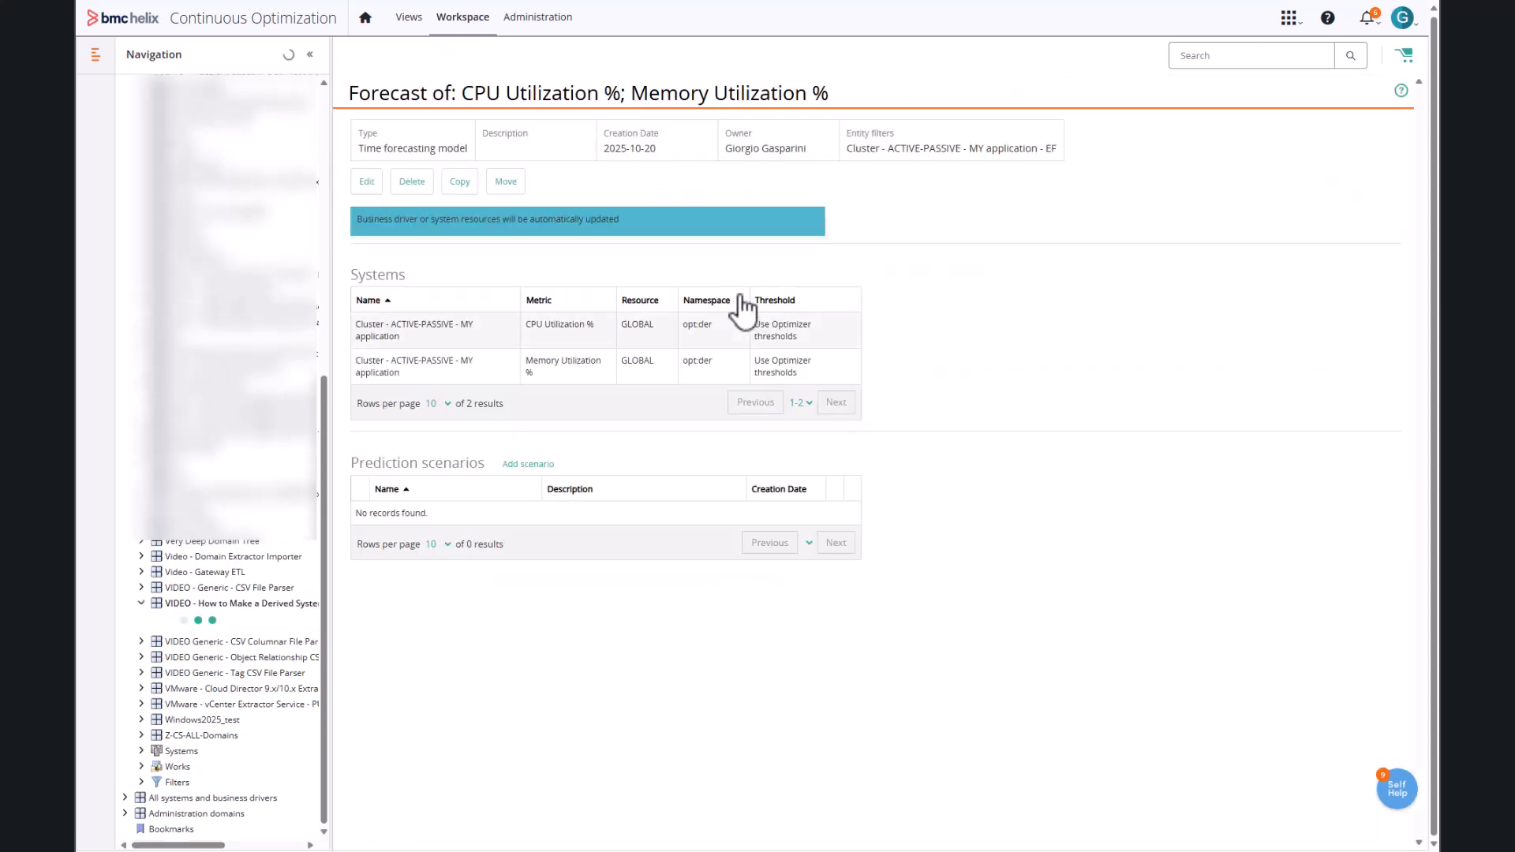
# Add prediction scenario Scenario-1 with day resolution, 6 months back, a 2-month forecast and the Automatic algorithm, and save it
pyautogui.click(530, 466)
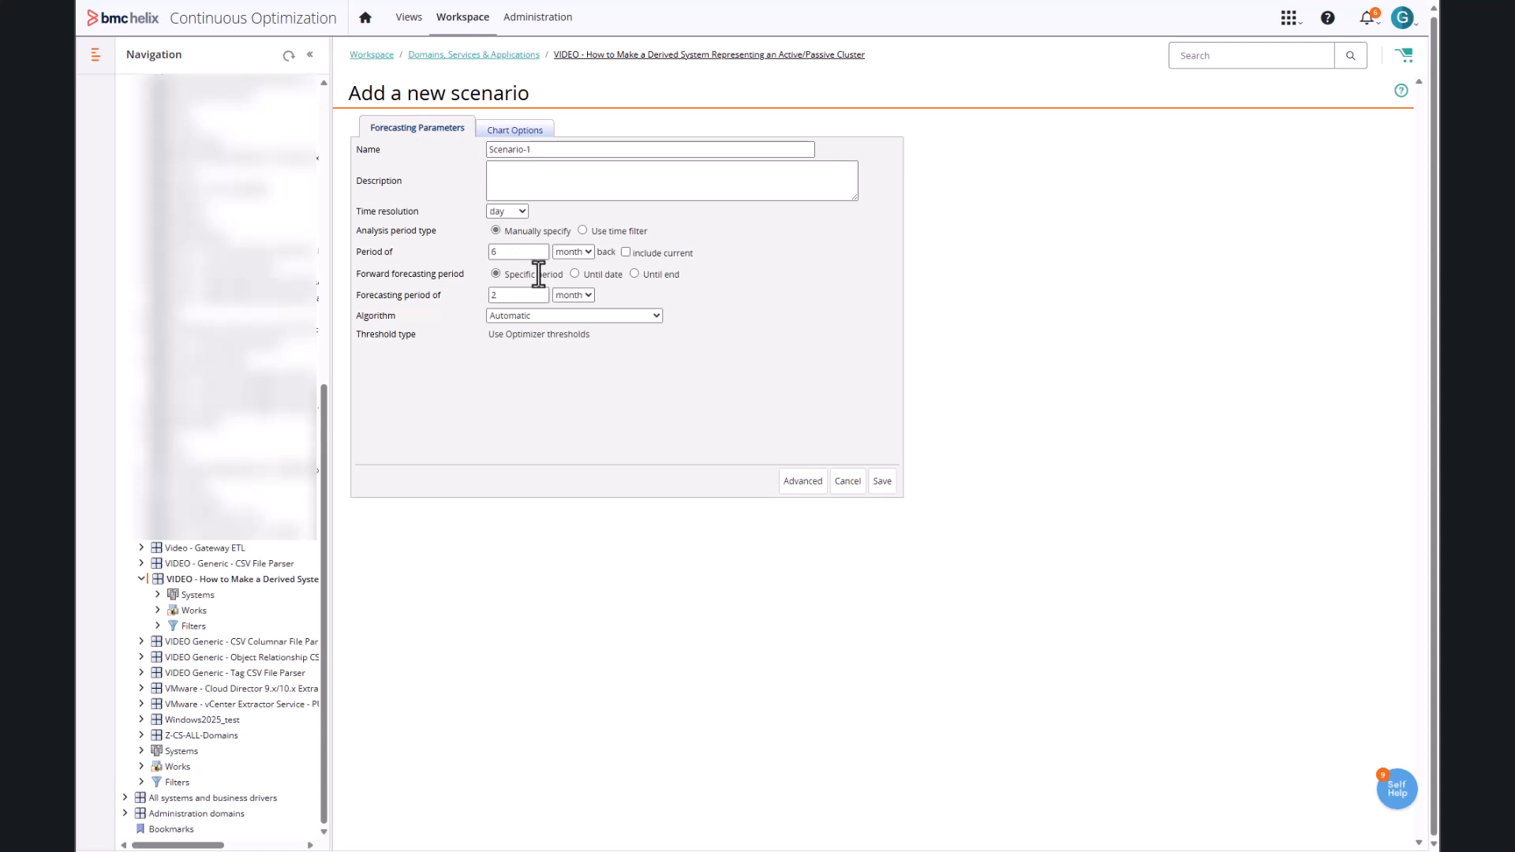
pyautogui.click(886, 483)
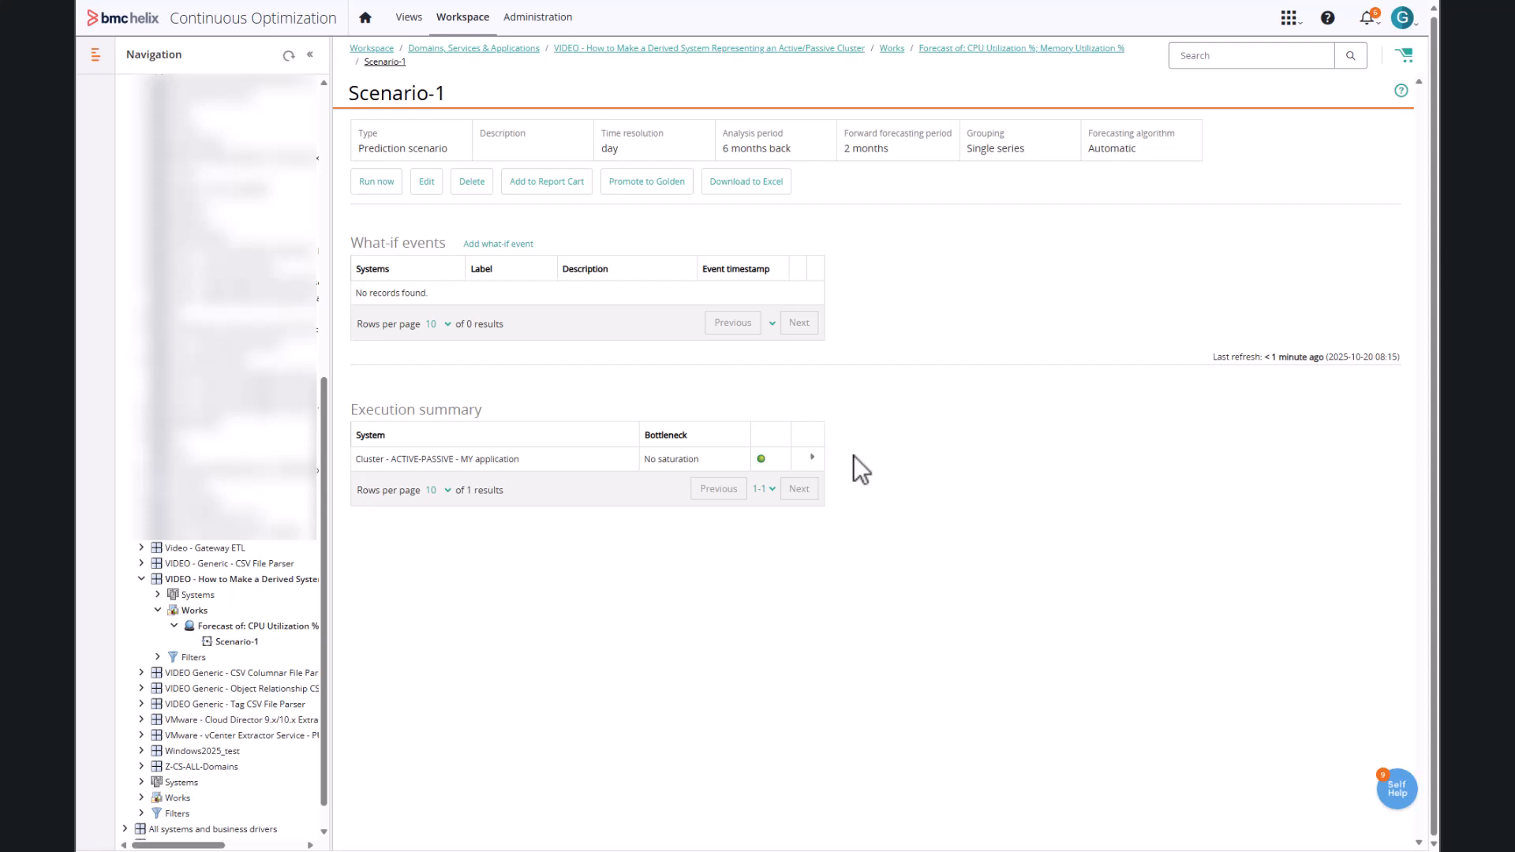
# Open the cluster's scenario results and view the Memory Utilization % and CPU Utilization % forecast charts
pyautogui.click(812, 457)
pyautogui.click(541, 513)
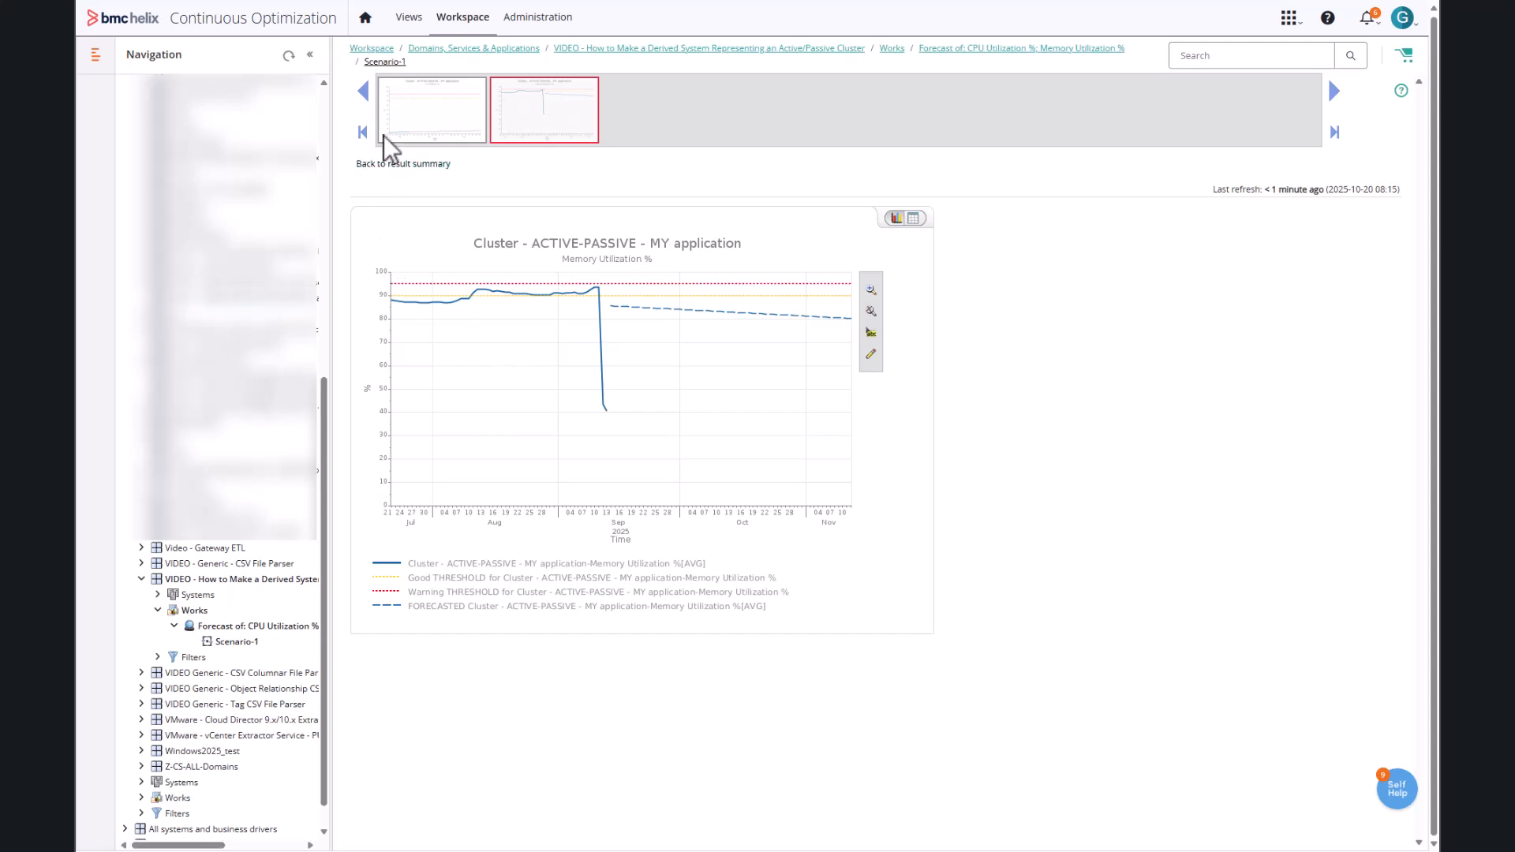
pyautogui.click(440, 111)
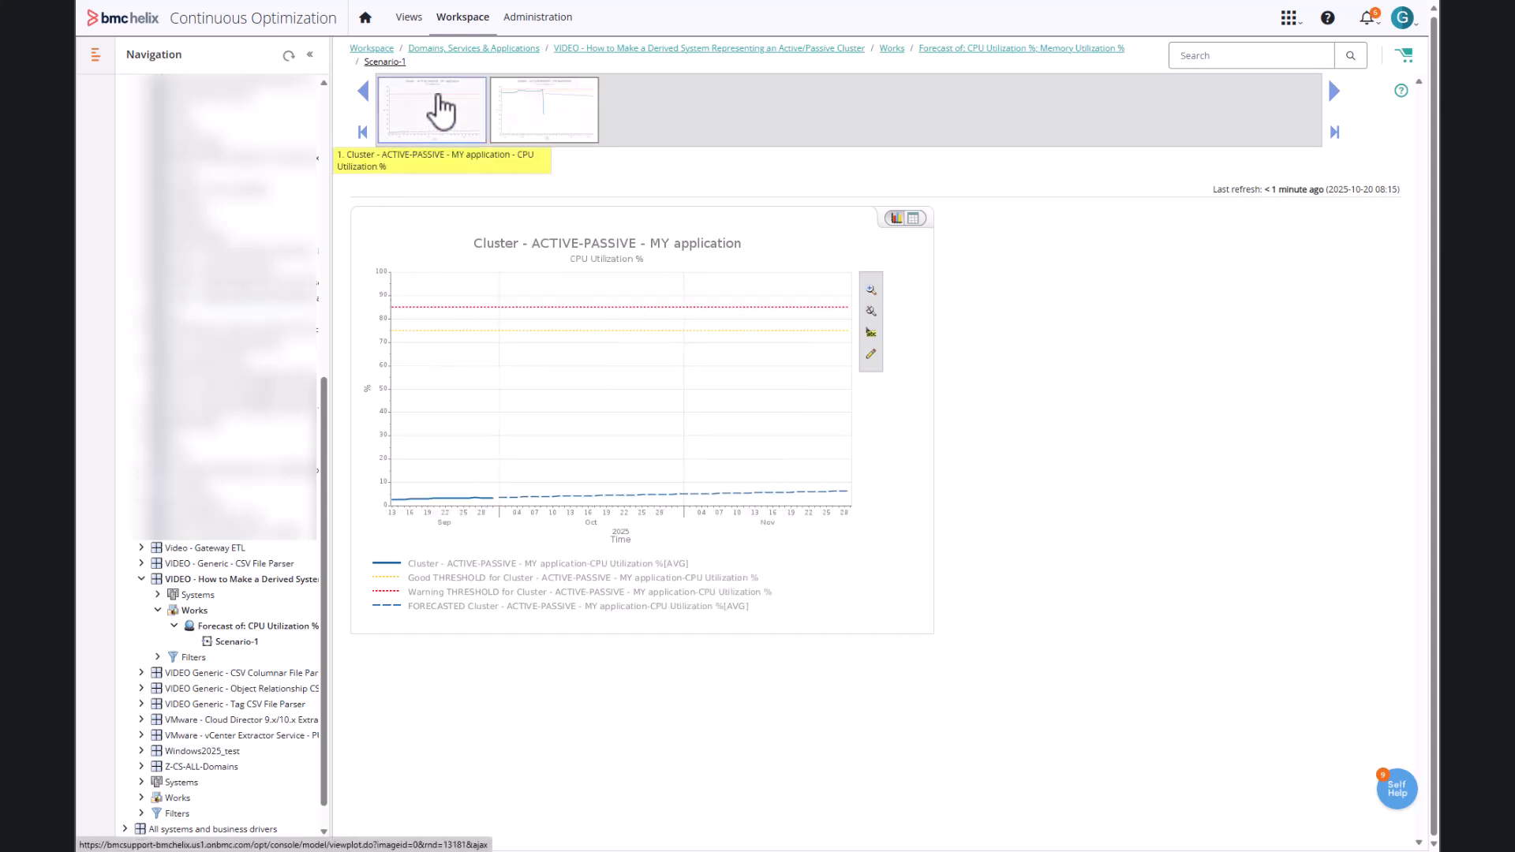